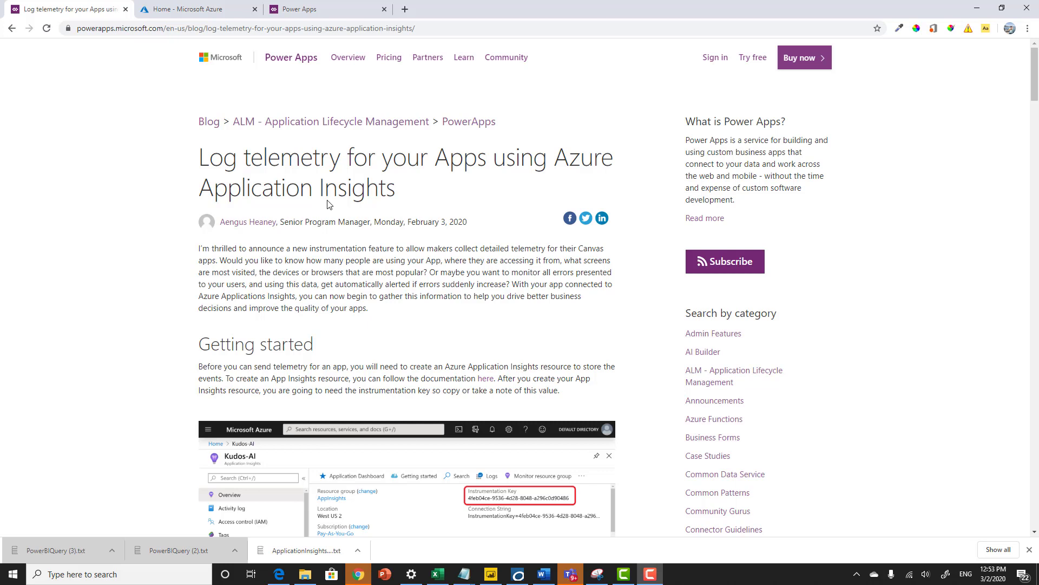
Switch from the Chrome blog post to the AppInsights report in Power BI Desktop
click(496, 580)
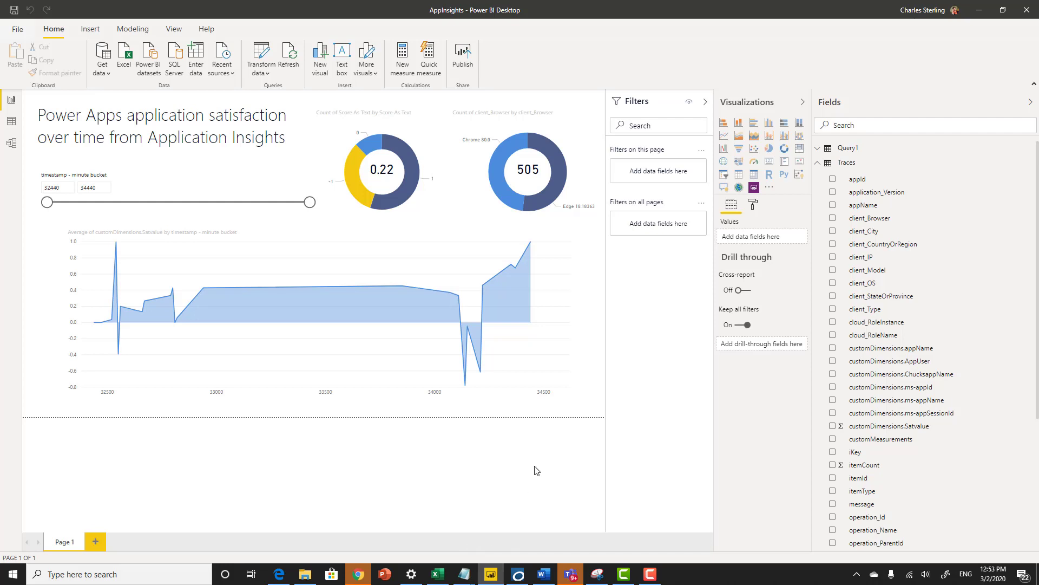
Read the donut and area chart values in the AppInsights report, then return to the browser
mouse_move(530, 180)
mouse_move(474, 366)
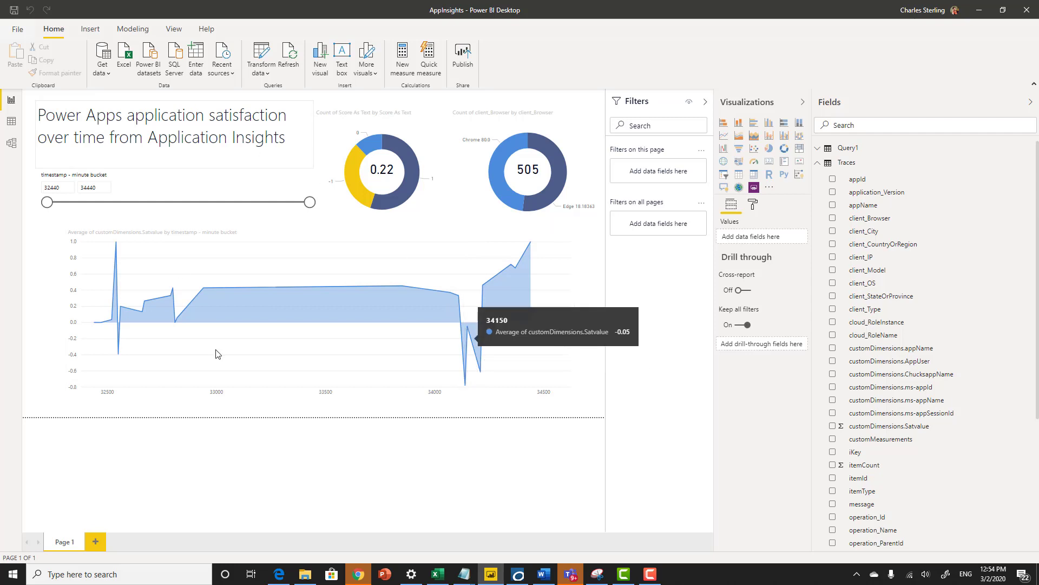
mouse_move(334, 307)
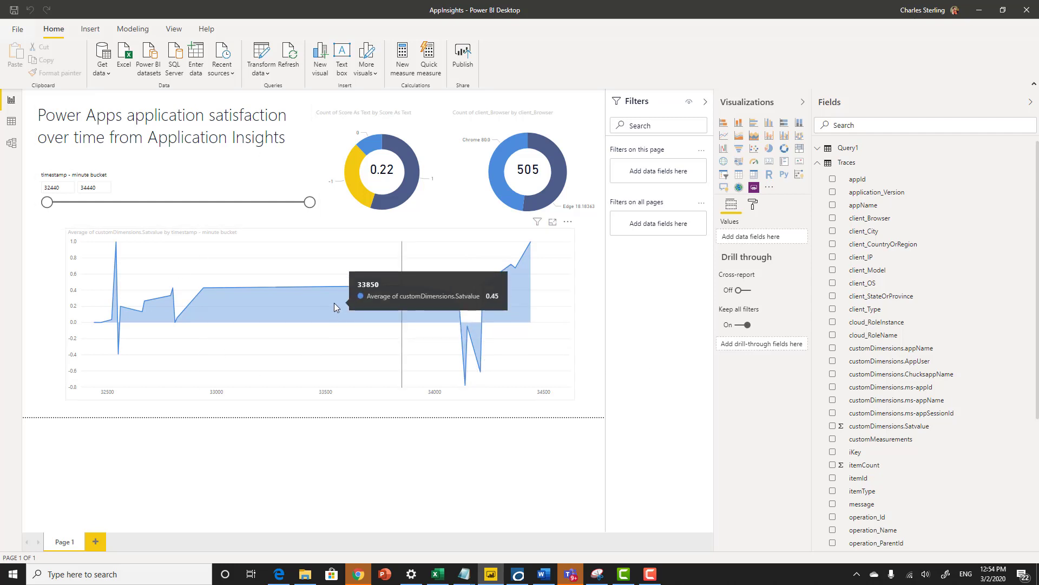
key(alt+Tab)
key(alt+Tab)
Go to the Azure portal home and open the Application Insights resource list
click(170, 11)
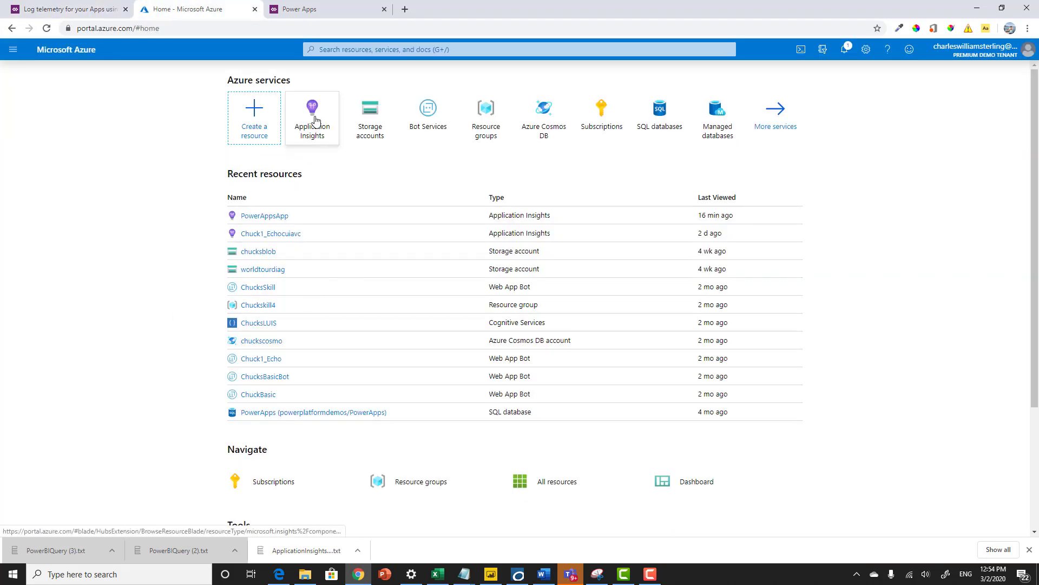
mouse_move(317, 120)
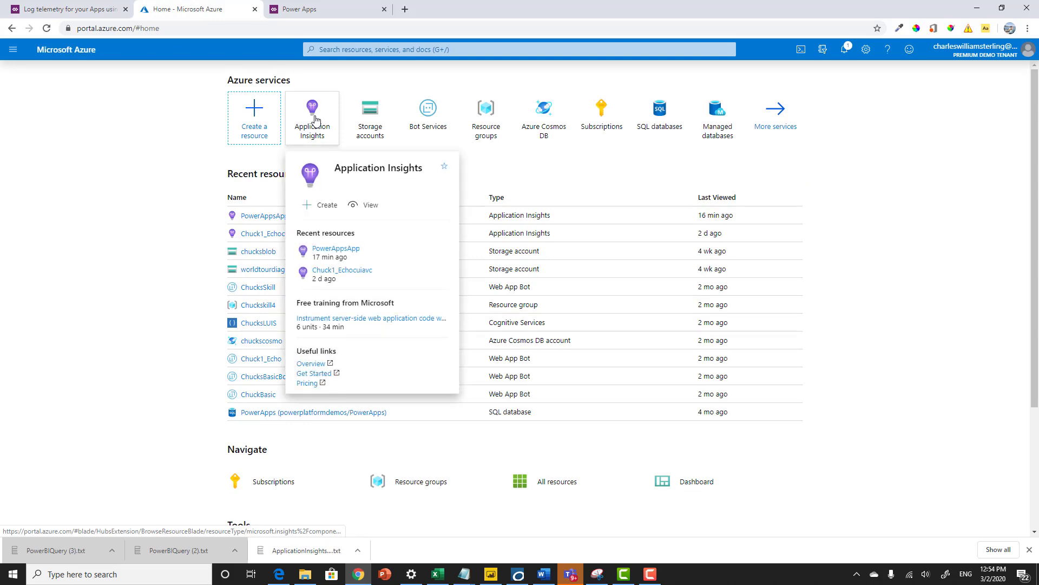
click(317, 120)
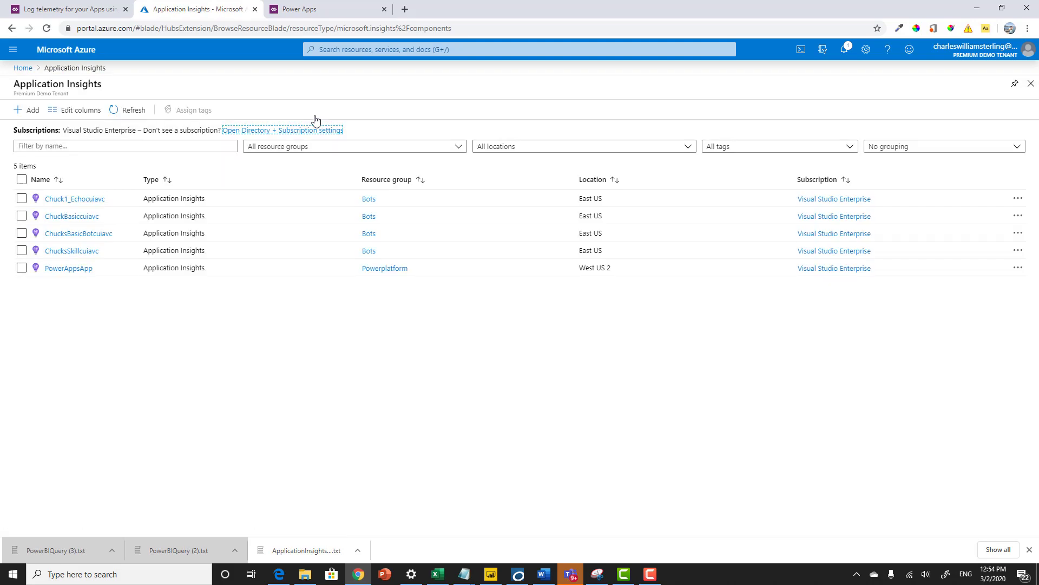
Fill in a new resource named Powervideo in group Chasskill1, validate it, and return to the list
click(30, 112)
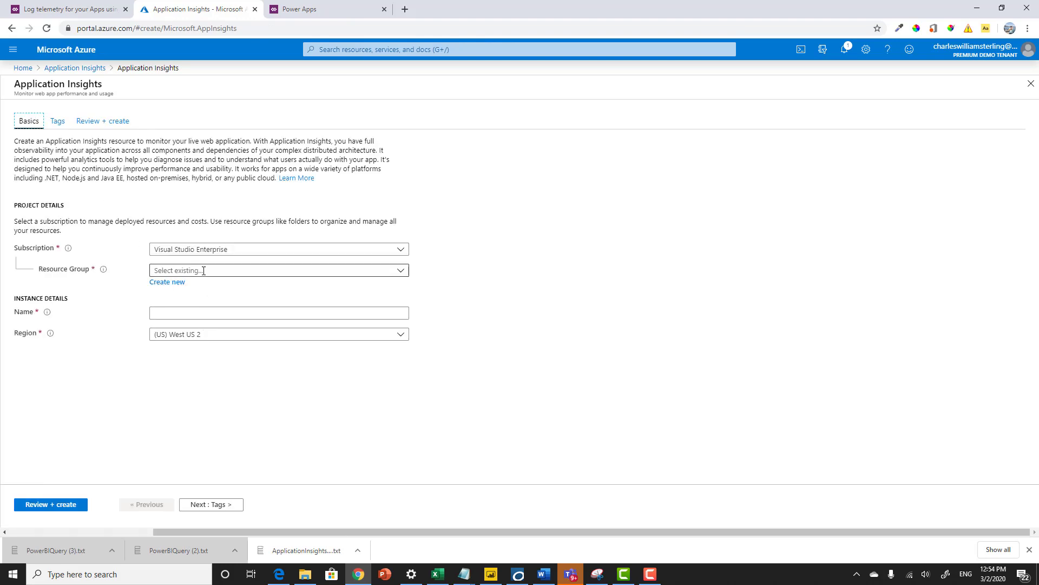
click(203, 271)
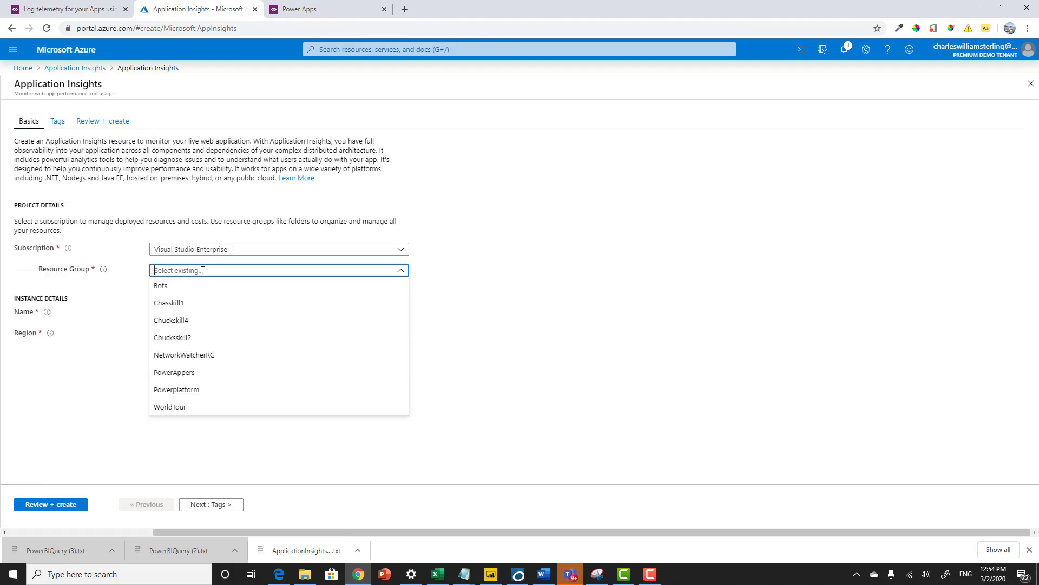
click(176, 303)
click(186, 307)
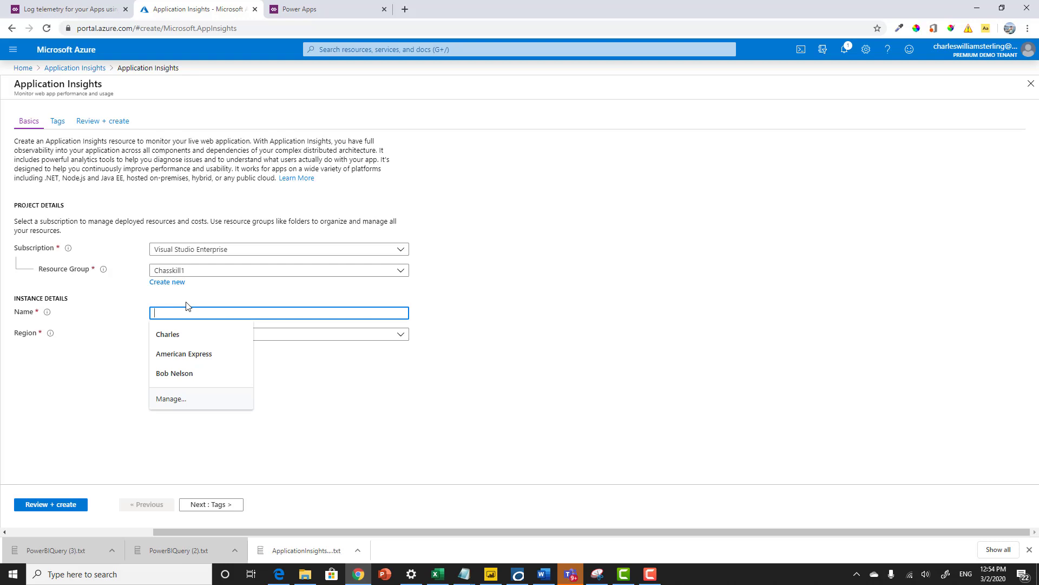
text(Powervi)
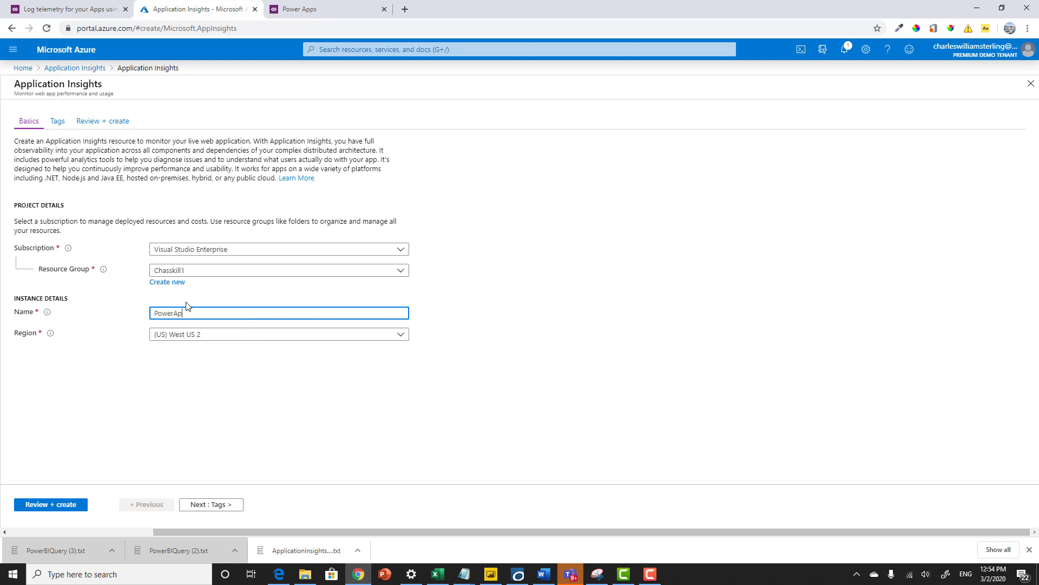
text(deo)
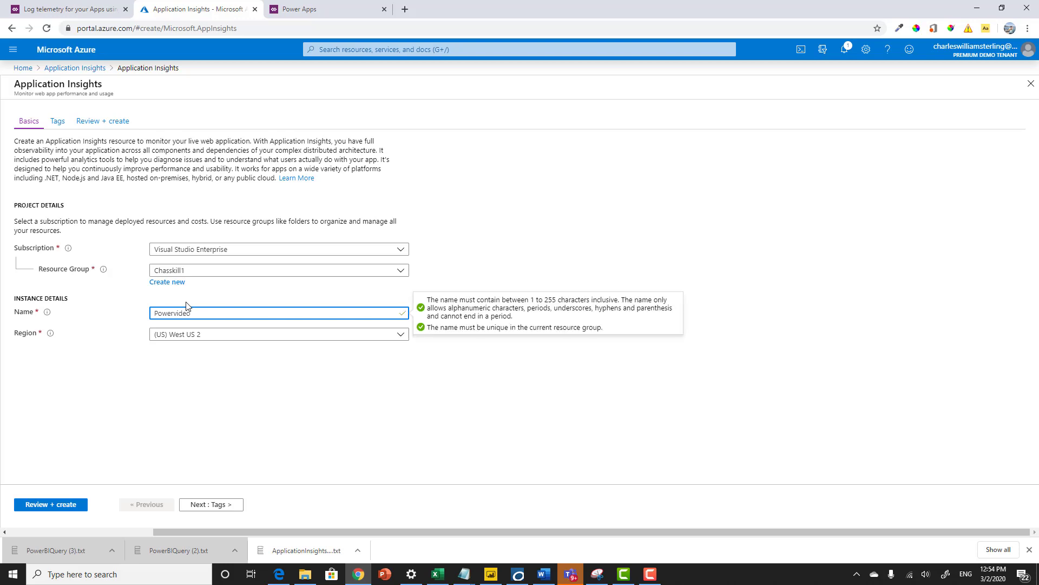
click(53, 504)
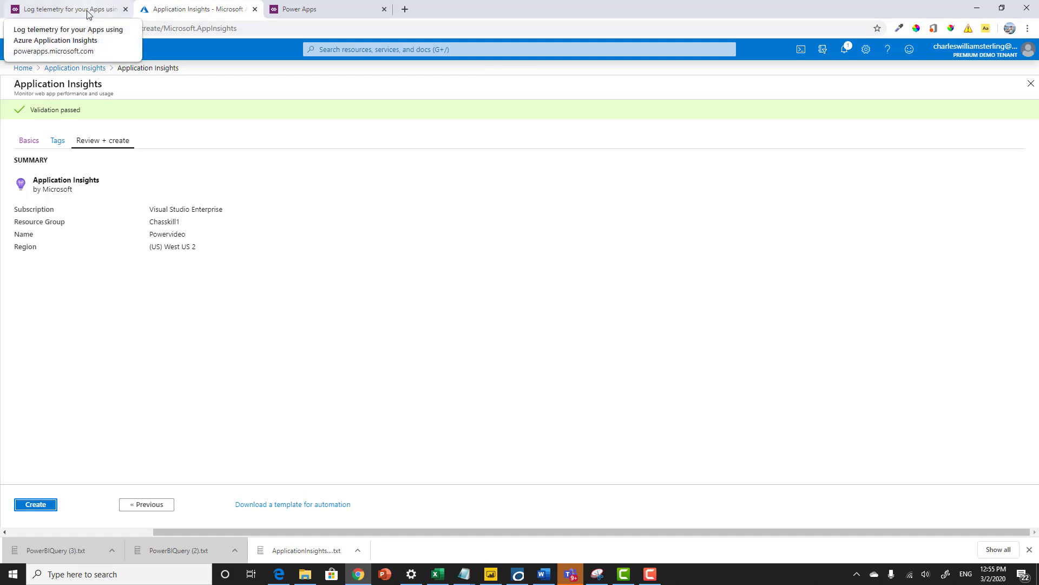
click(81, 69)
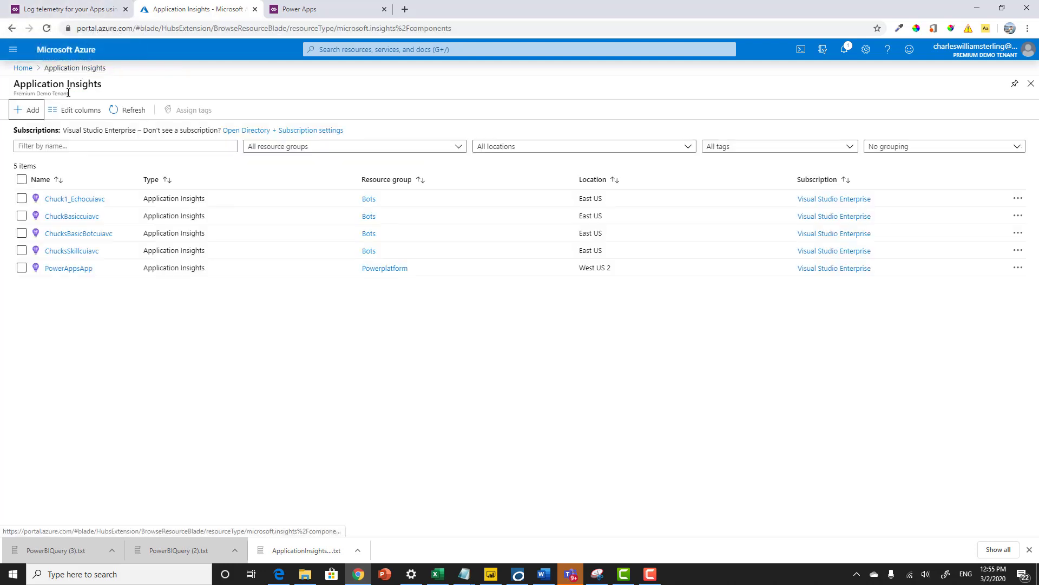
Open the PowerAppsApp resource overview and copy its Instrumentation Key
click(74, 269)
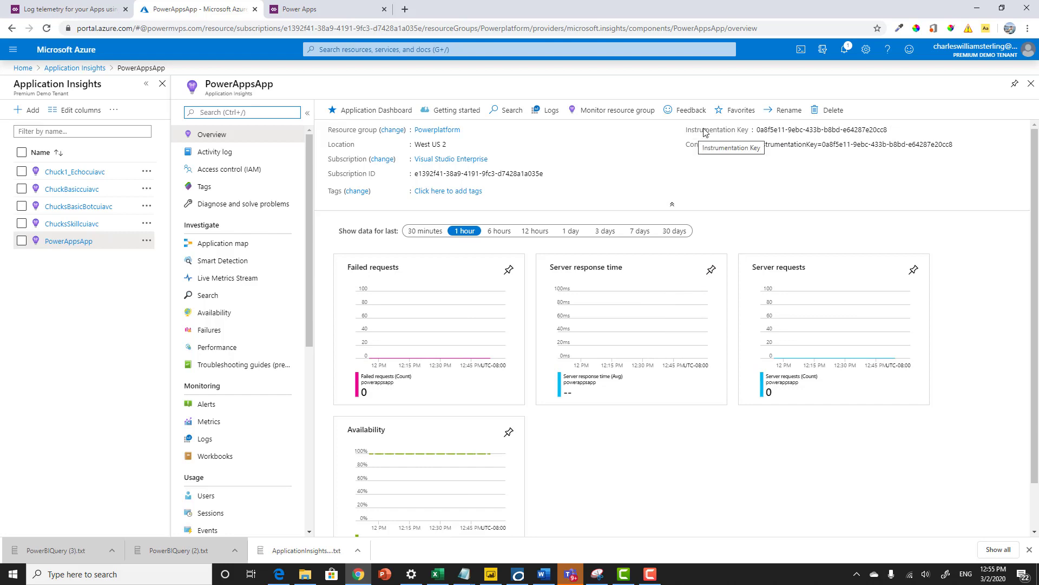
mouse_move(899, 131)
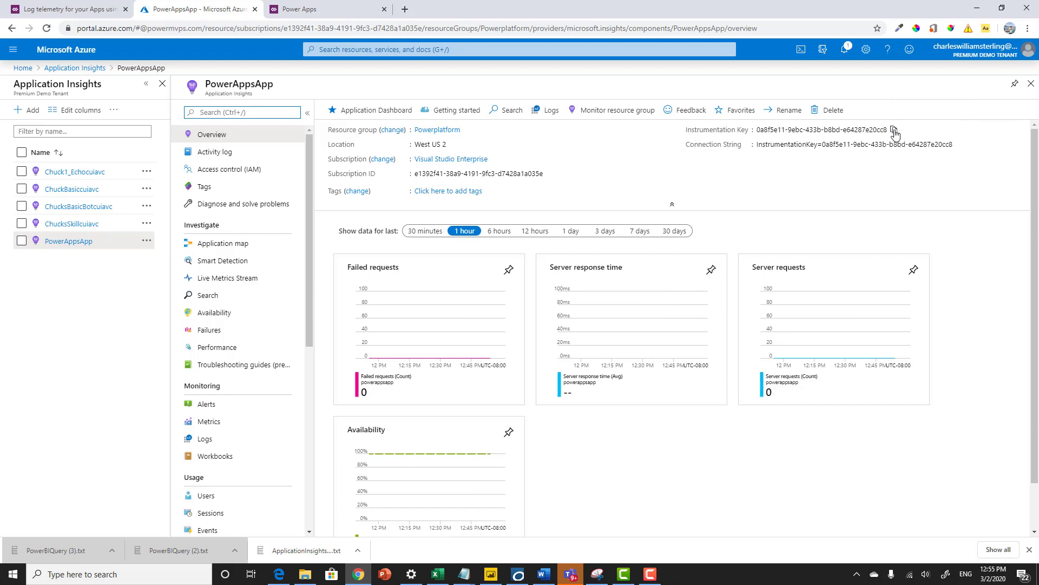
click(894, 130)
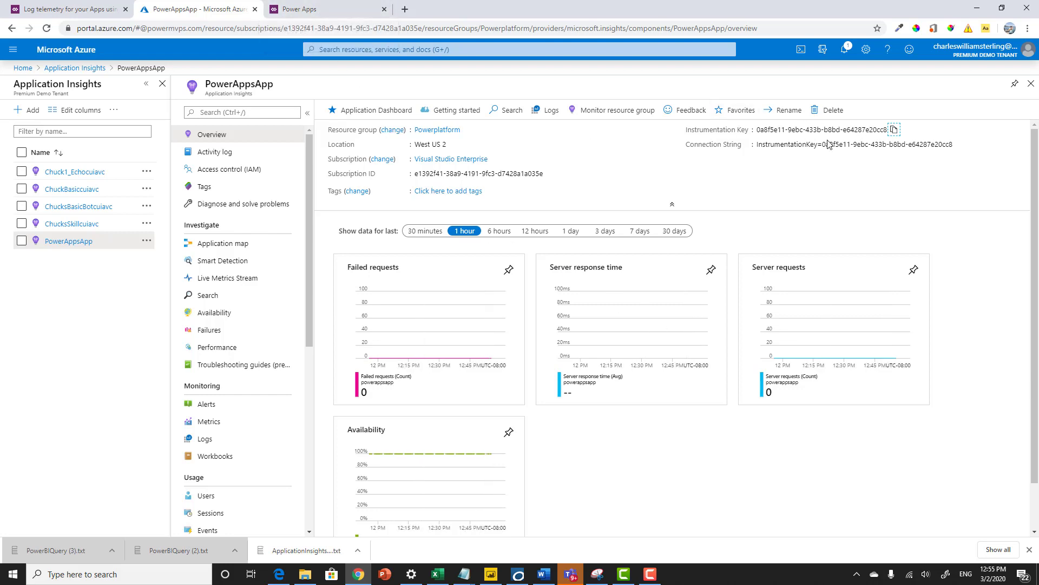
click(894, 129)
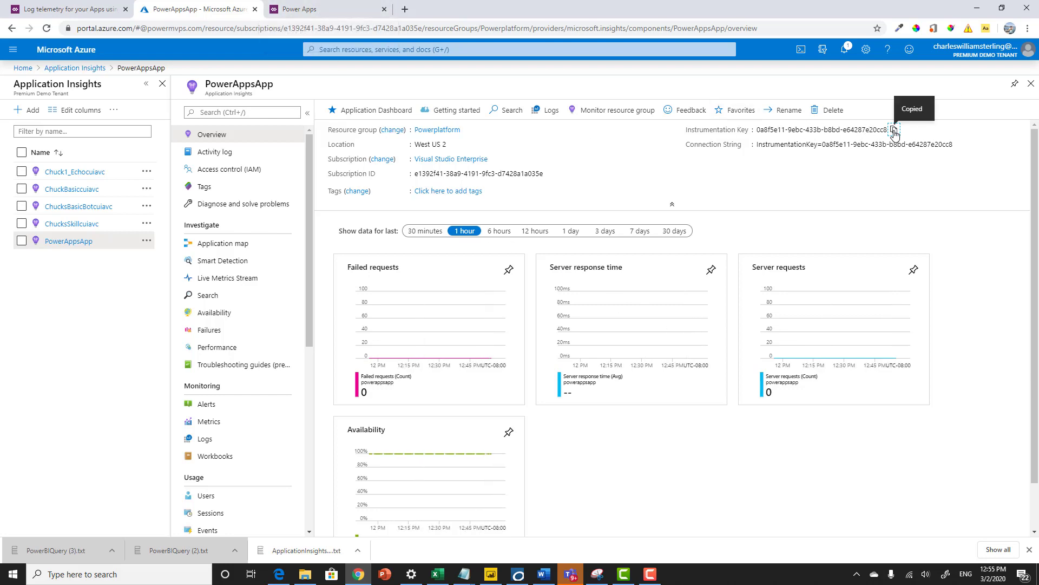
Start an app from the Leave Request template, replacing the name's 2014 suffix with rdvideo
click(347, 15)
scroll(634, 354, down, 4)
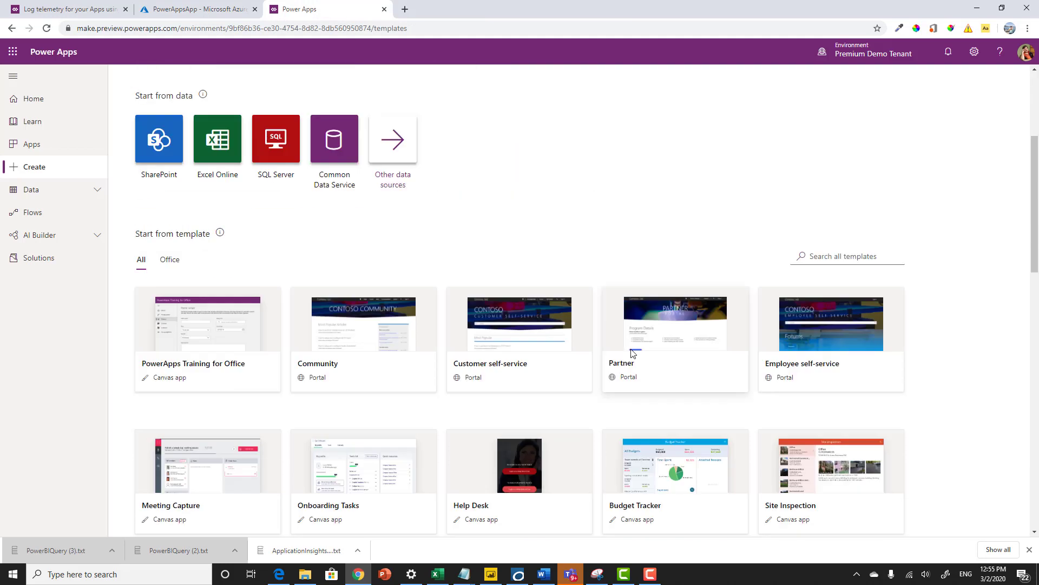
scroll(634, 353, down, 2)
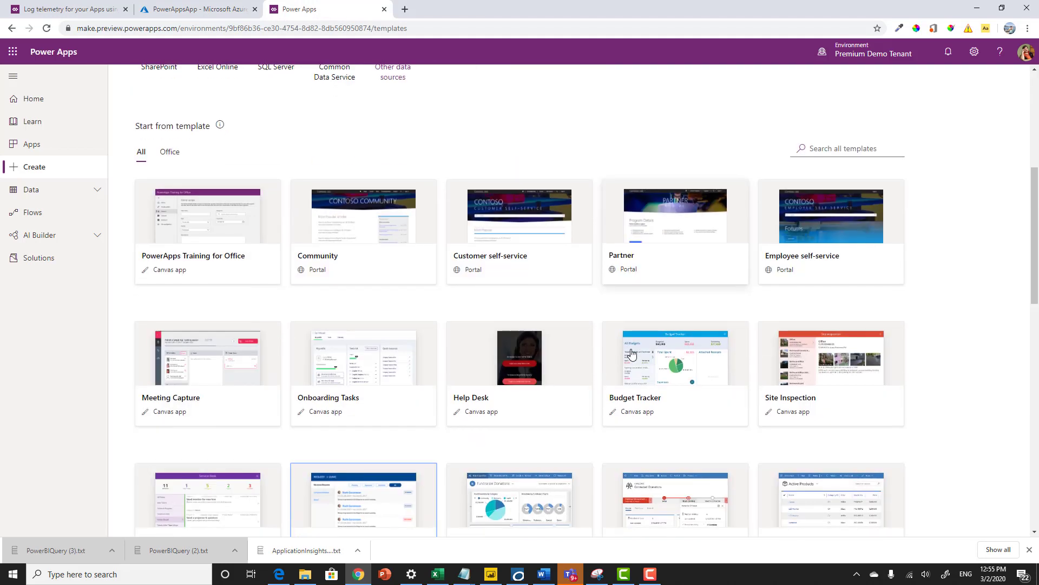
scroll(632, 354, down, 2)
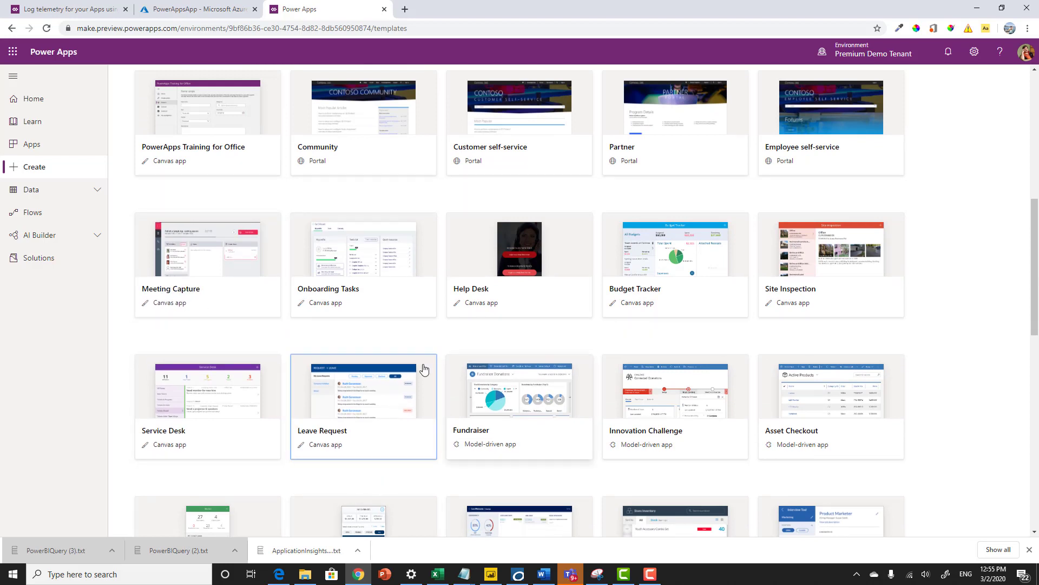
click(377, 399)
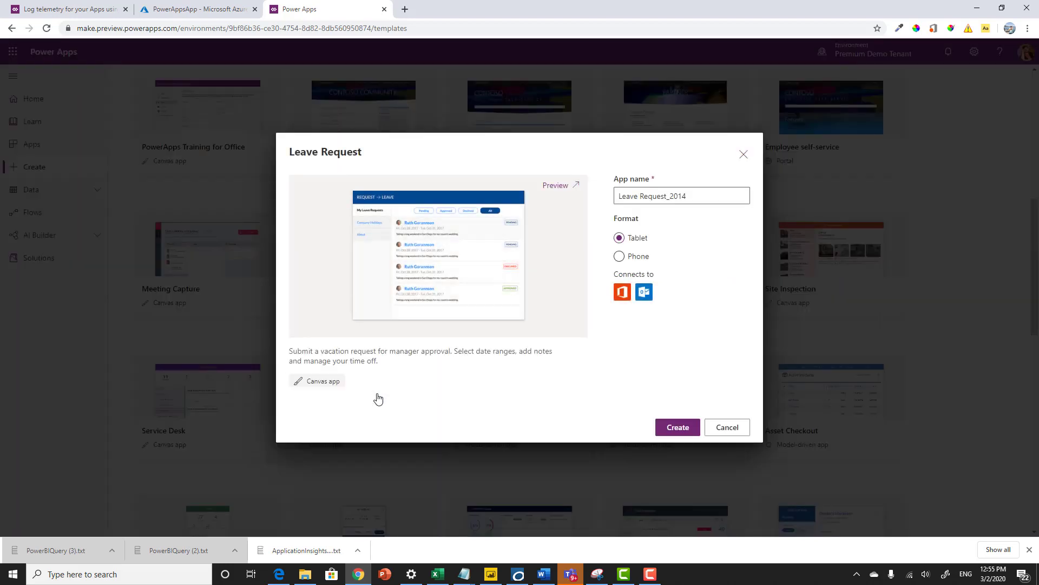
click(670, 196)
drag(670, 196, 756, 203)
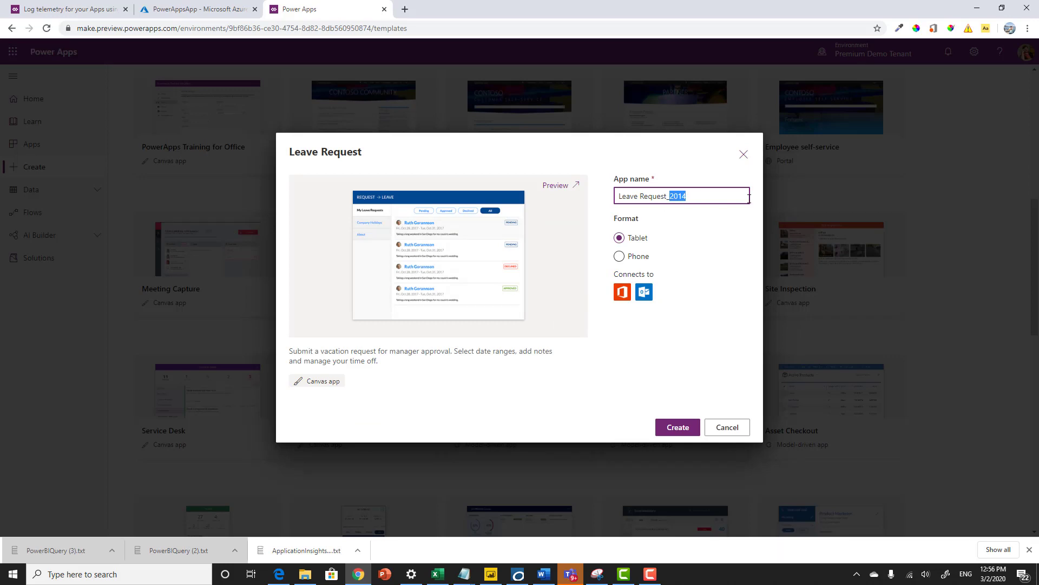
text(rdvideo)
Create Leave Request_rdvideo, allow its Office 365 connections, and skip the quick tips and preview notice
click(678, 427)
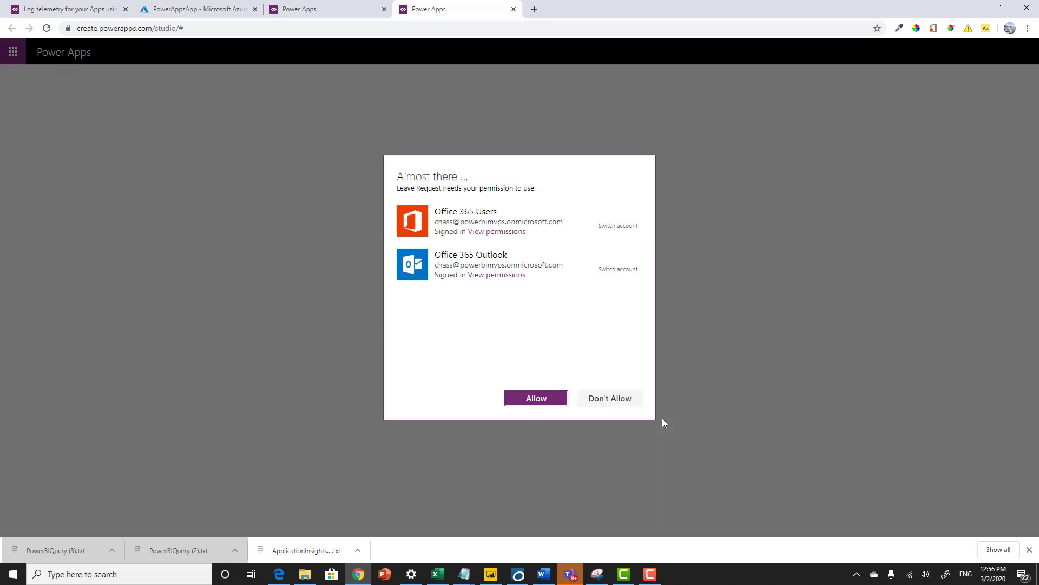
click(521, 399)
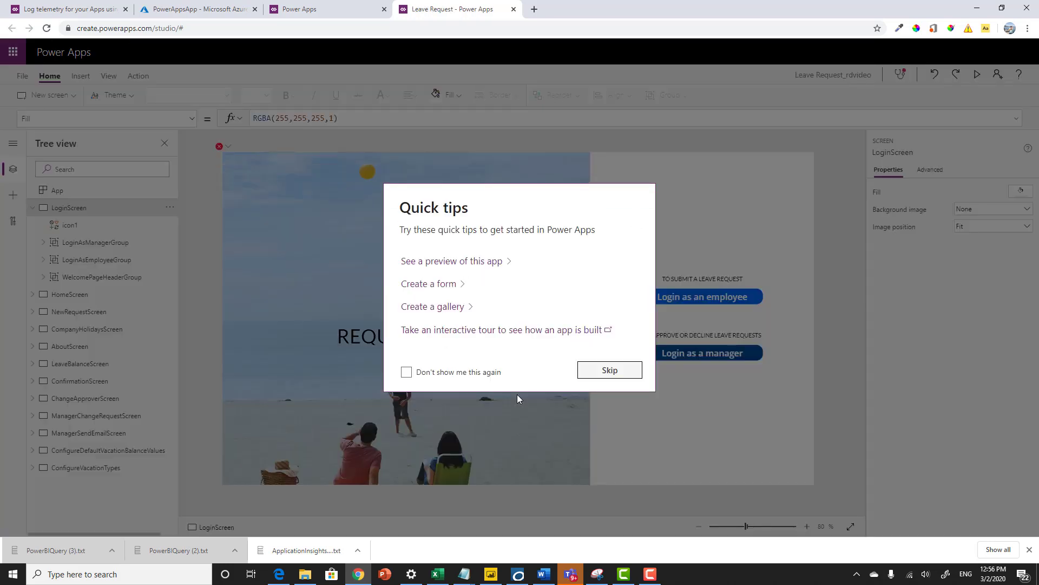
click(604, 379)
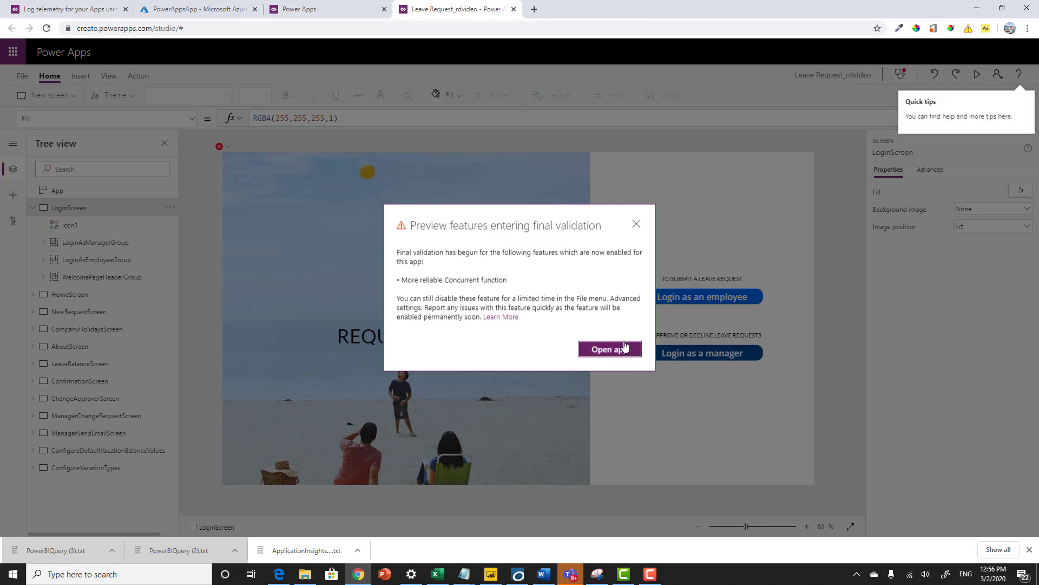
click(618, 353)
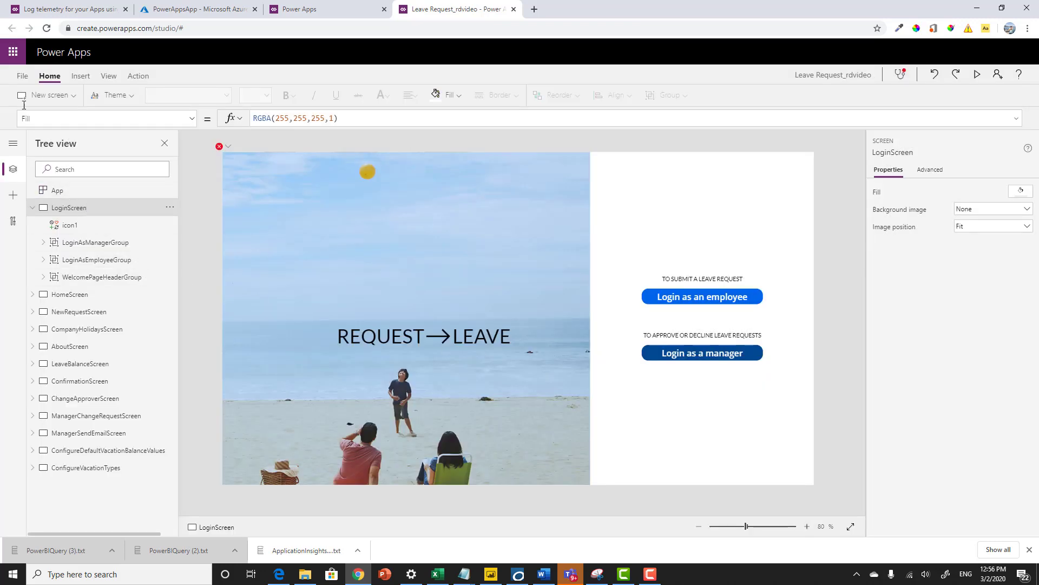
Switch the Components toggle On in Advanced settings and return to the editing canvas
click(22, 76)
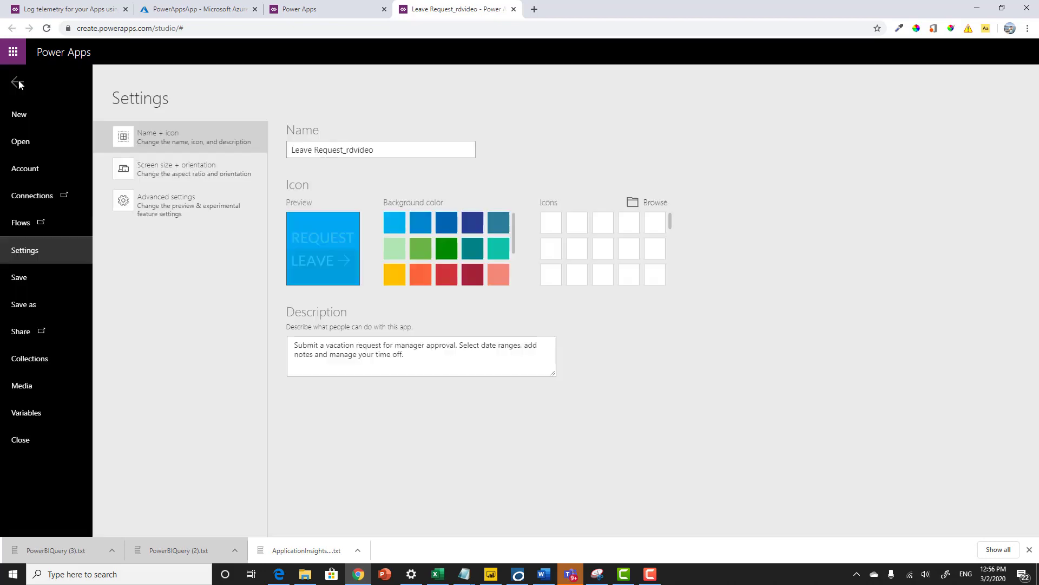
click(170, 209)
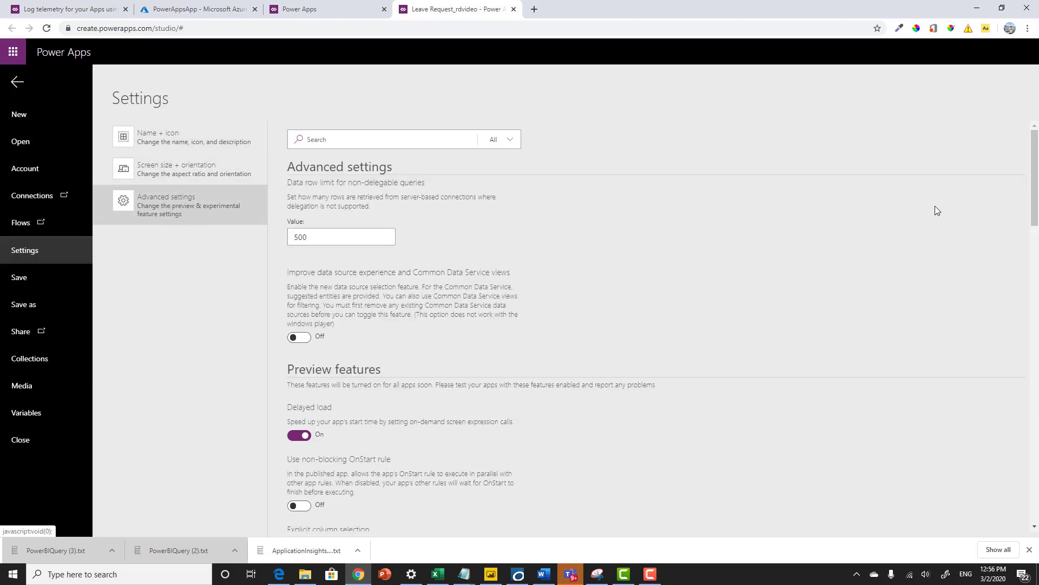
drag(1034, 166, 1037, 461)
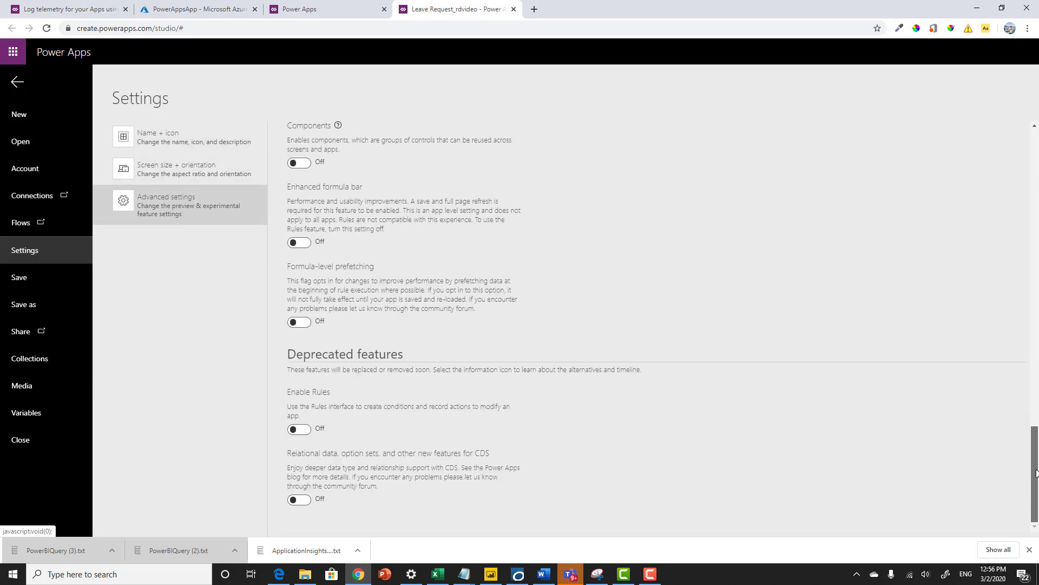
scroll(347, 273, up, 2)
click(301, 267)
click(17, 83)
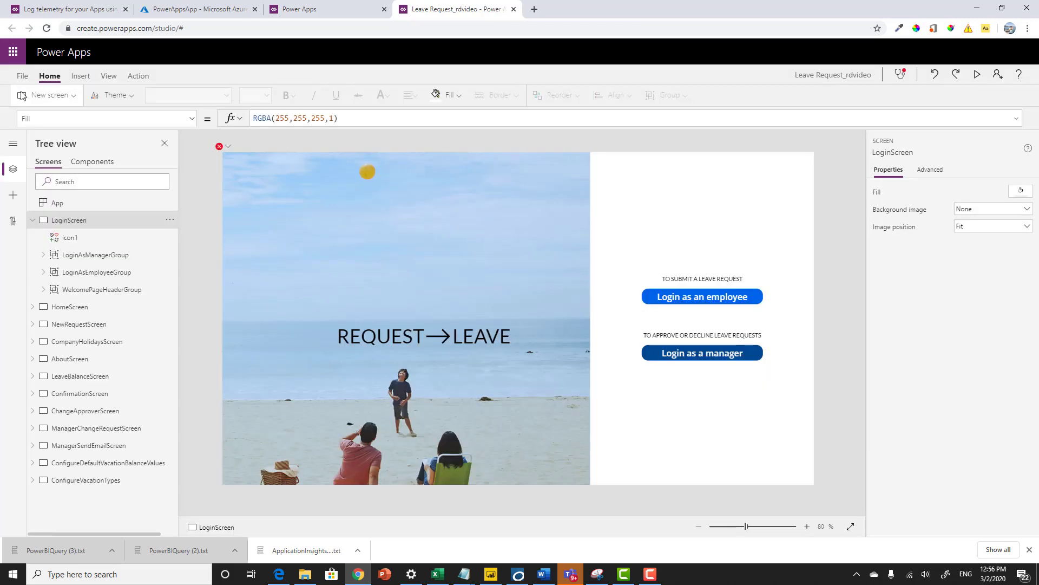
Add a new component in Tree view and rename it sendasmile
click(94, 165)
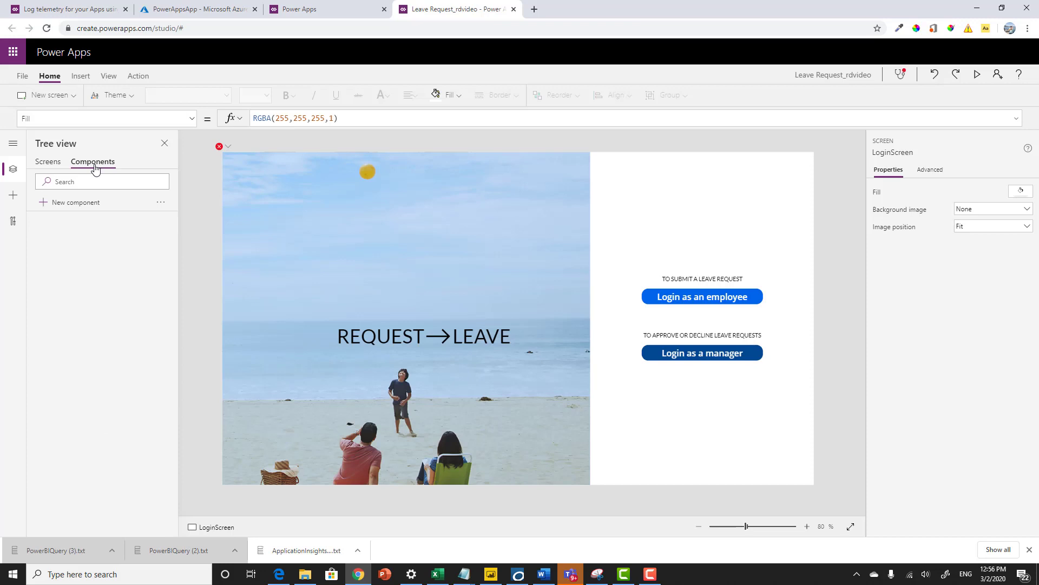
click(76, 205)
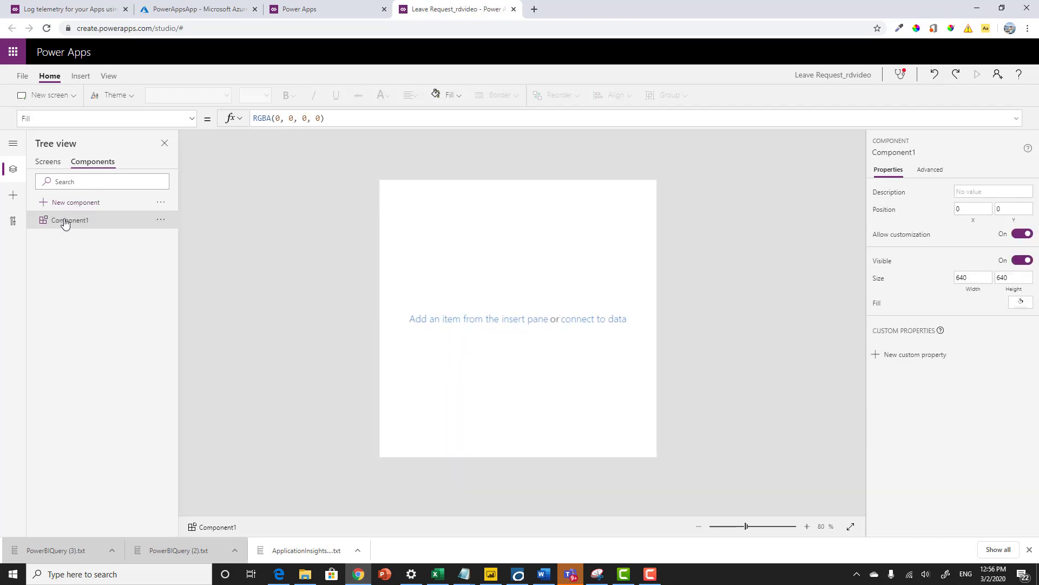
double_click(65, 222)
text(se)
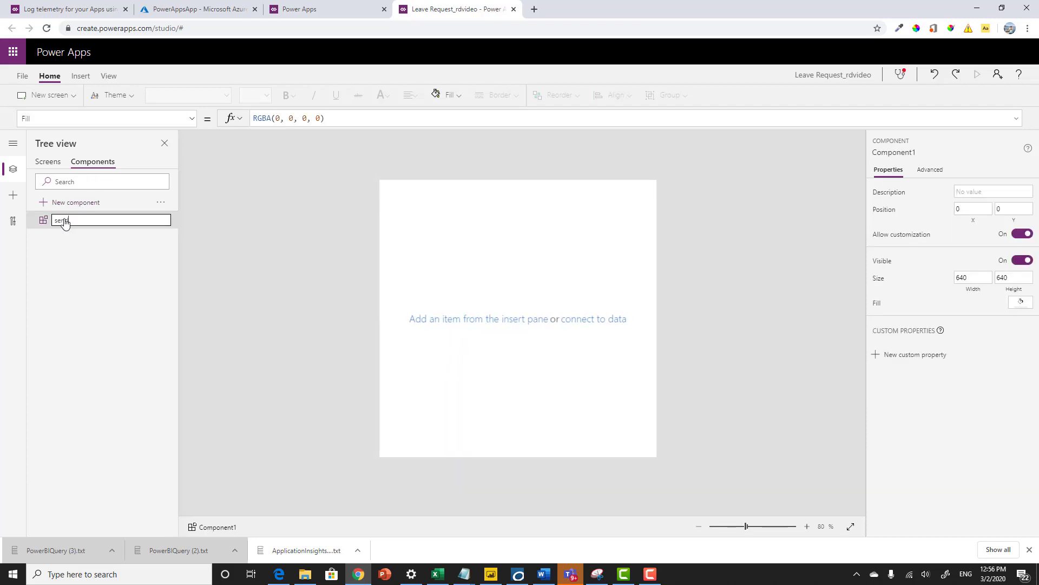
text(ndasmile)
key(Return)
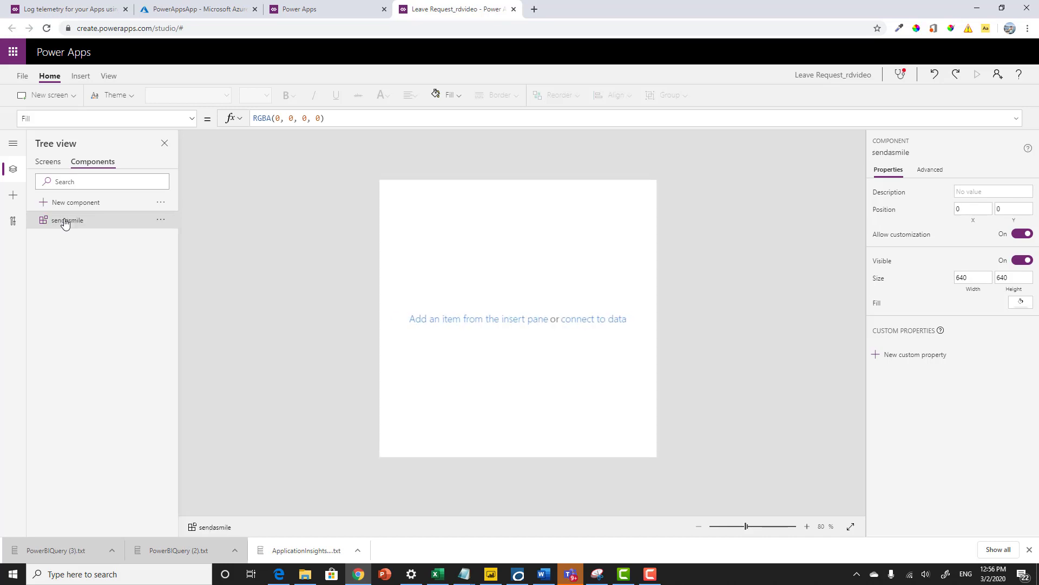
Set the sendasmile component's width to 150 and height to 50
click(977, 279)
text(150)
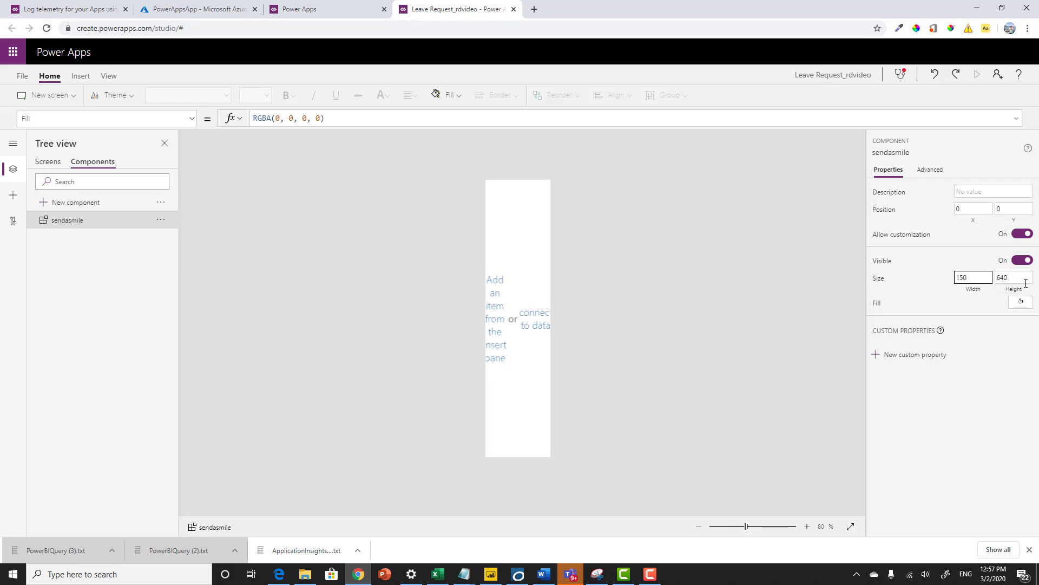
key(Tab)
text(100)
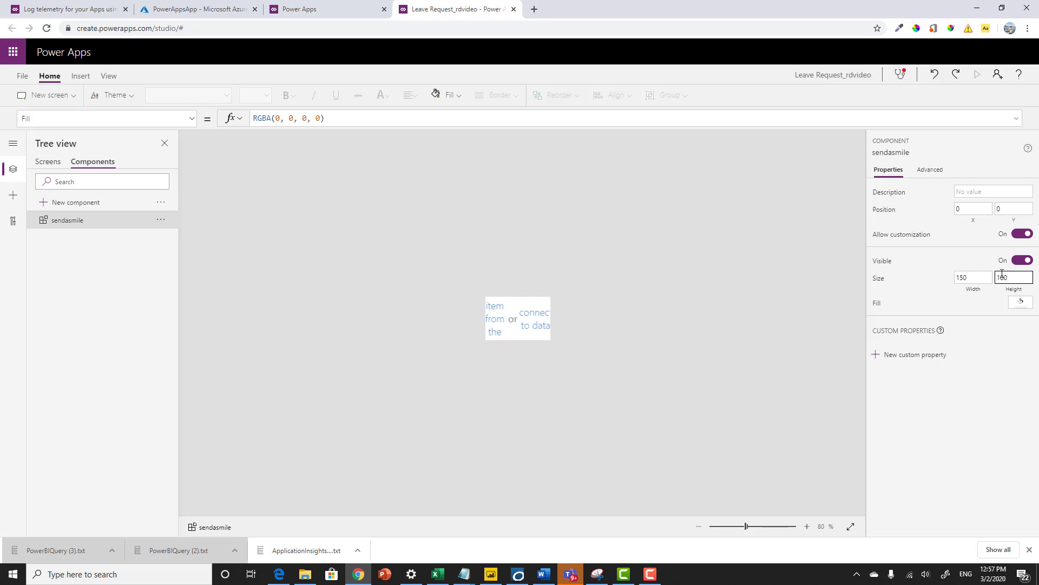
key(ctrl+a)
text(50)
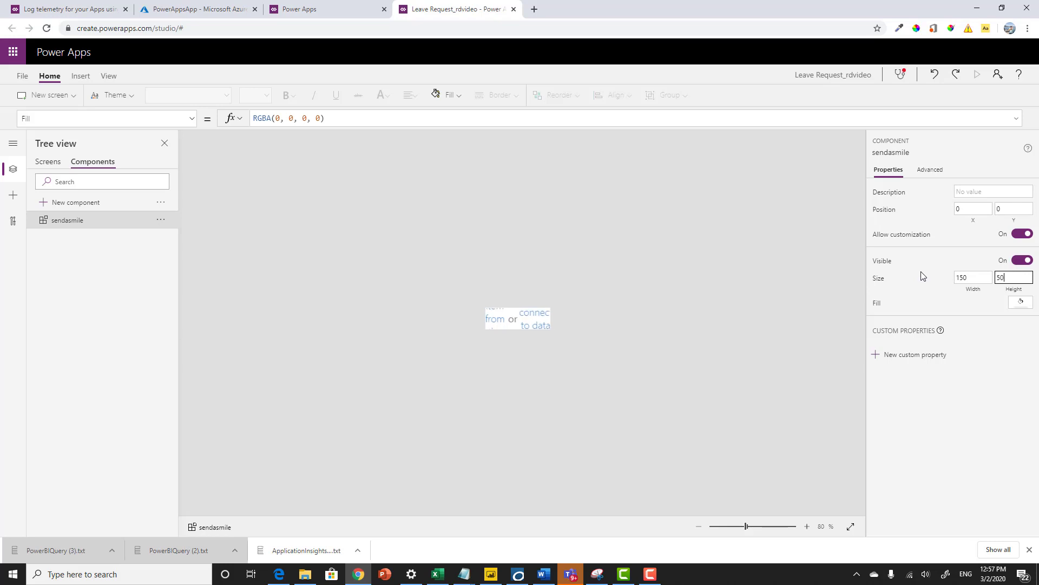
Insert an Emoji - Frown icon and size it into the component's right side
click(80, 77)
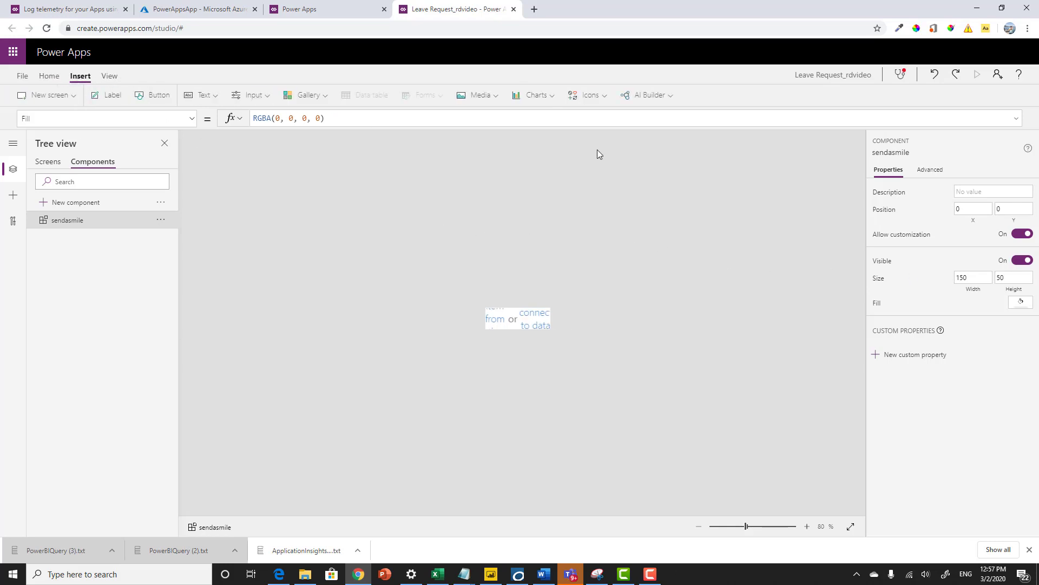
click(603, 99)
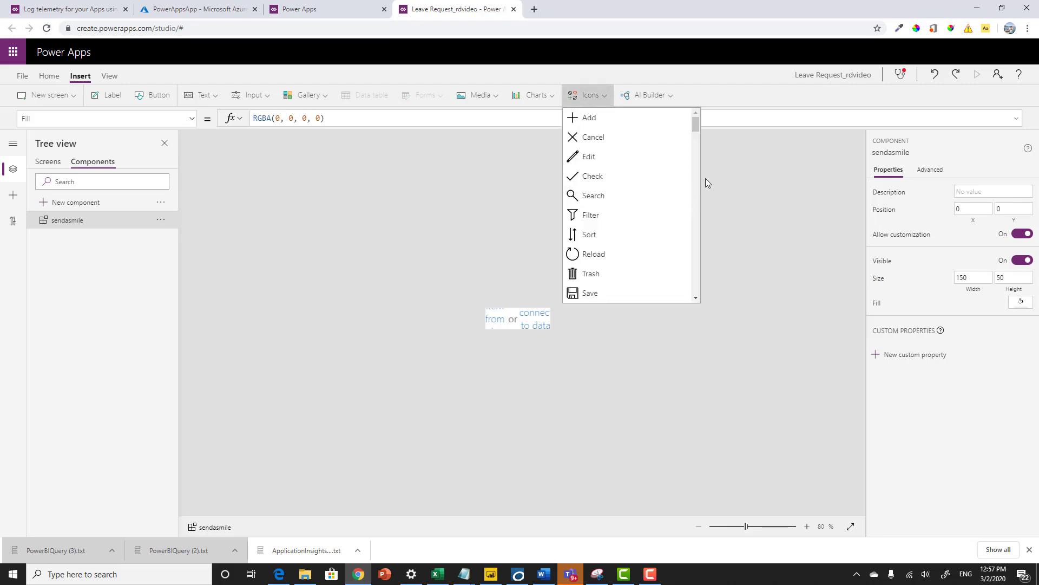
drag(695, 125, 692, 252)
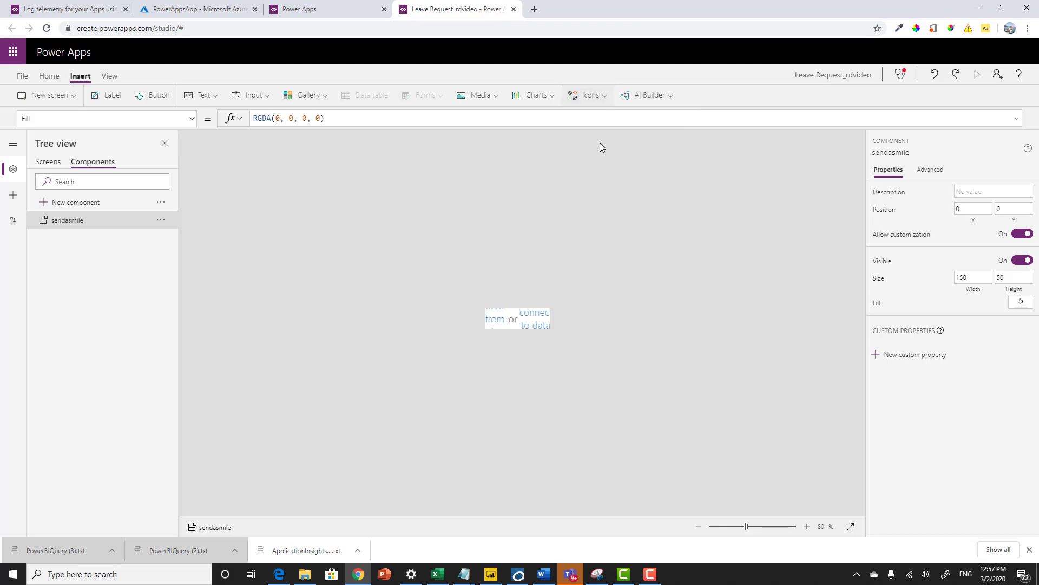
click(601, 146)
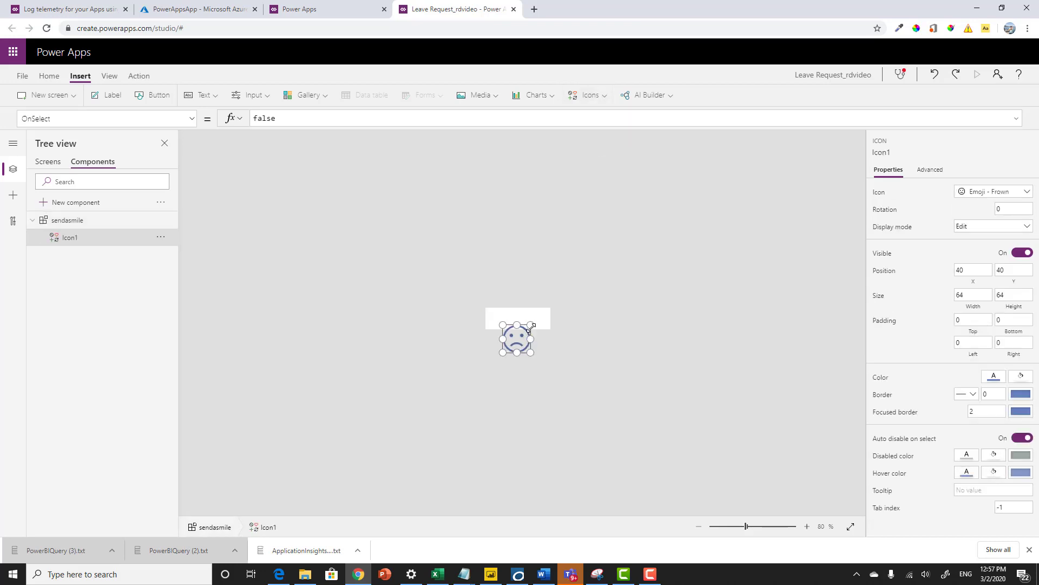
mouse_move(529, 328)
mouse_down()
mouse_move(548, 307)
mouse_move(498, 328)
mouse_move(521, 330)
mouse_up()
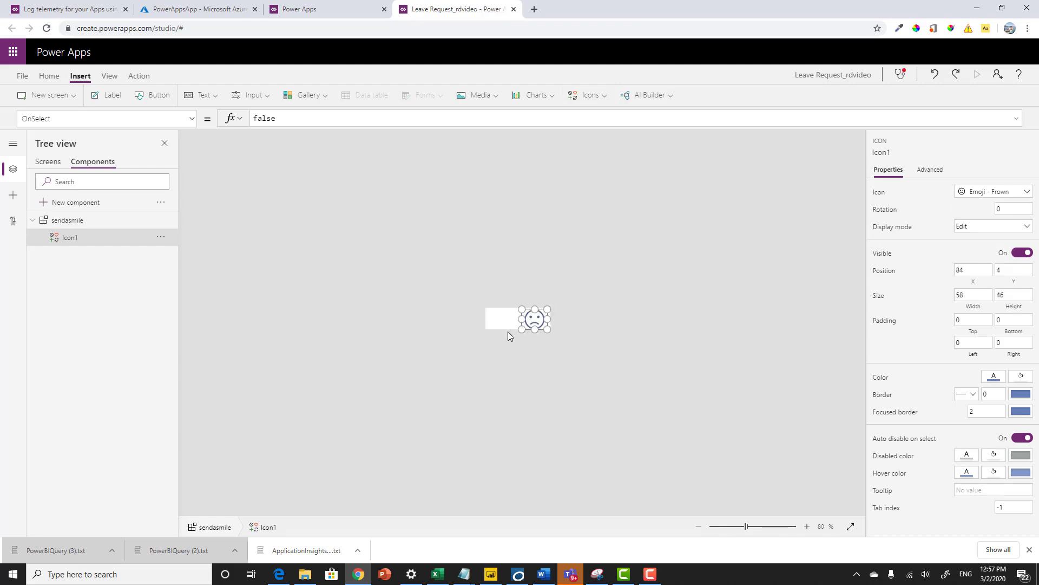
Insert an Emoji - Smile icon and size it into the component's left side
click(605, 100)
drag(697, 122, 706, 249)
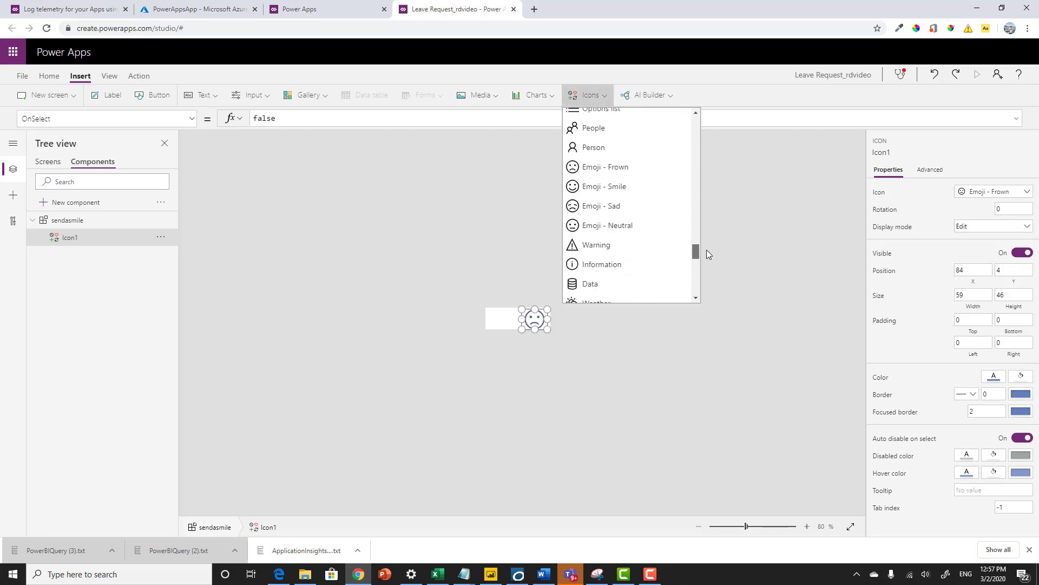
click(588, 189)
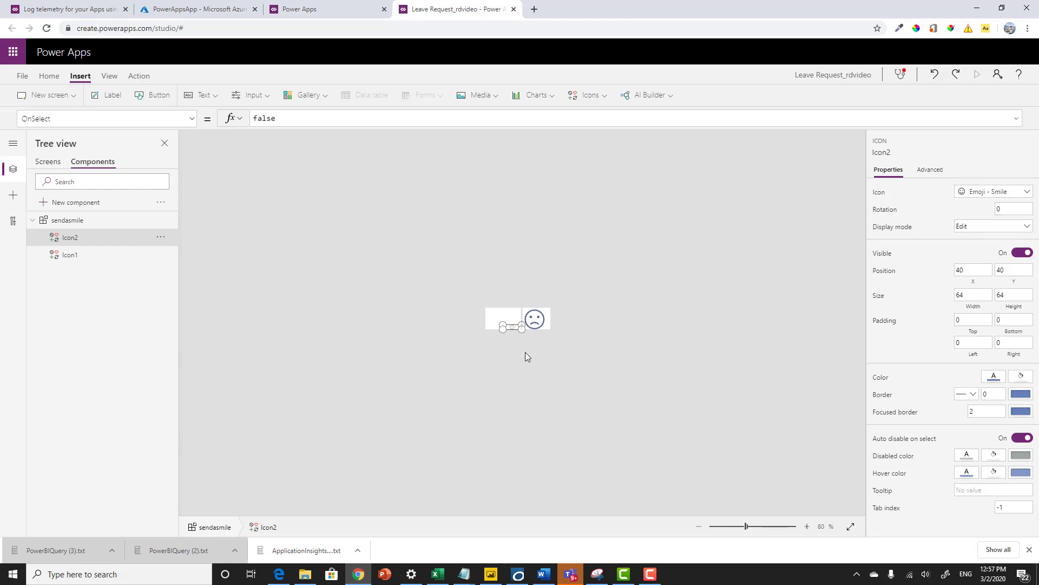
mouse_move(502, 320)
mouse_down()
mouse_move(487, 306)
mouse_move(499, 323)
mouse_up()
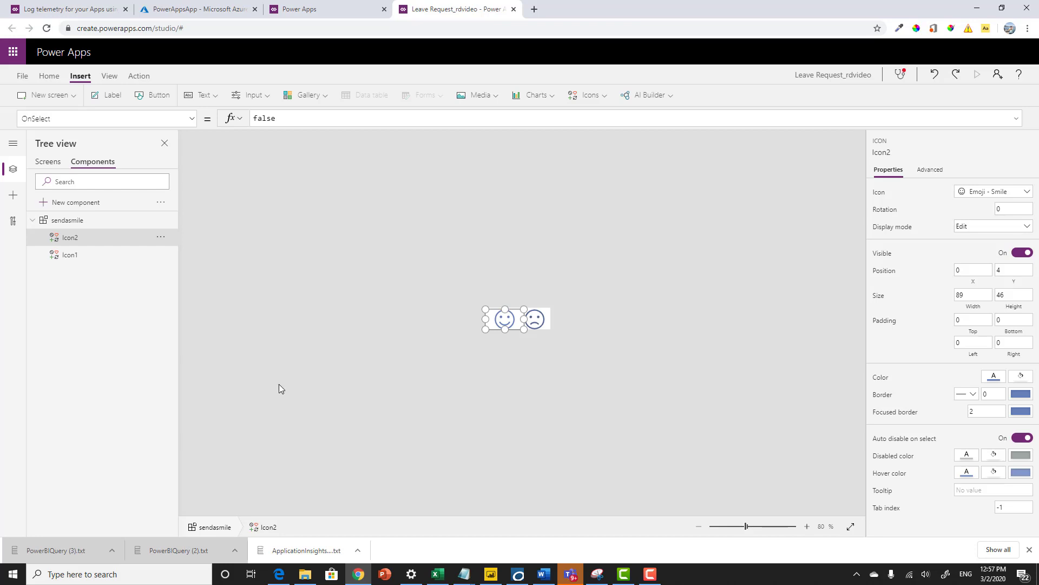
Paste the copied PowerAppsApp key into the App's Instrumentation key property
click(48, 162)
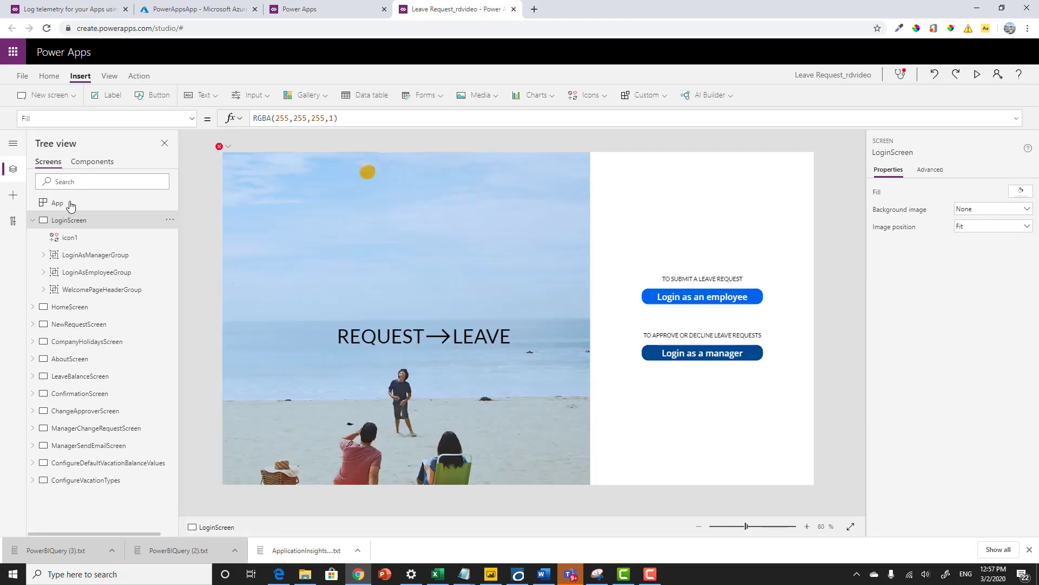
click(69, 206)
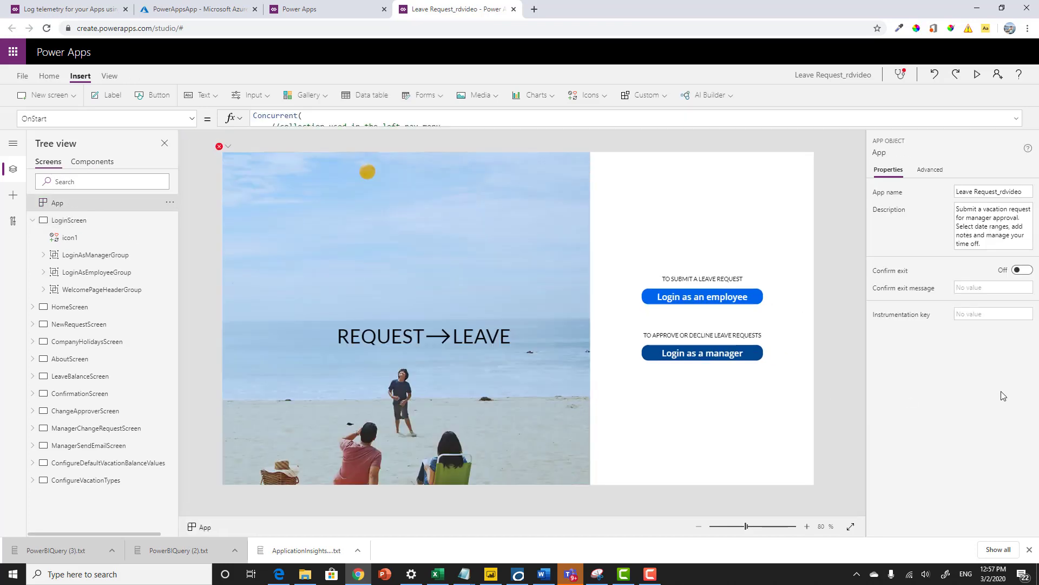
click(969, 314)
right_click(969, 315)
click(942, 398)
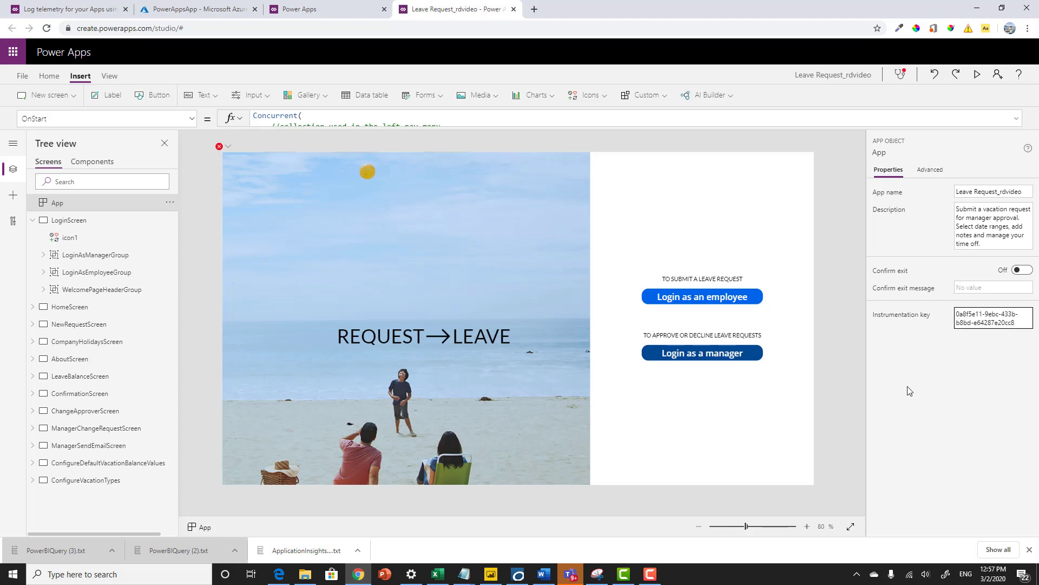
Glance at the Azure overview, then return to the sendasmile component in the editor
click(191, 11)
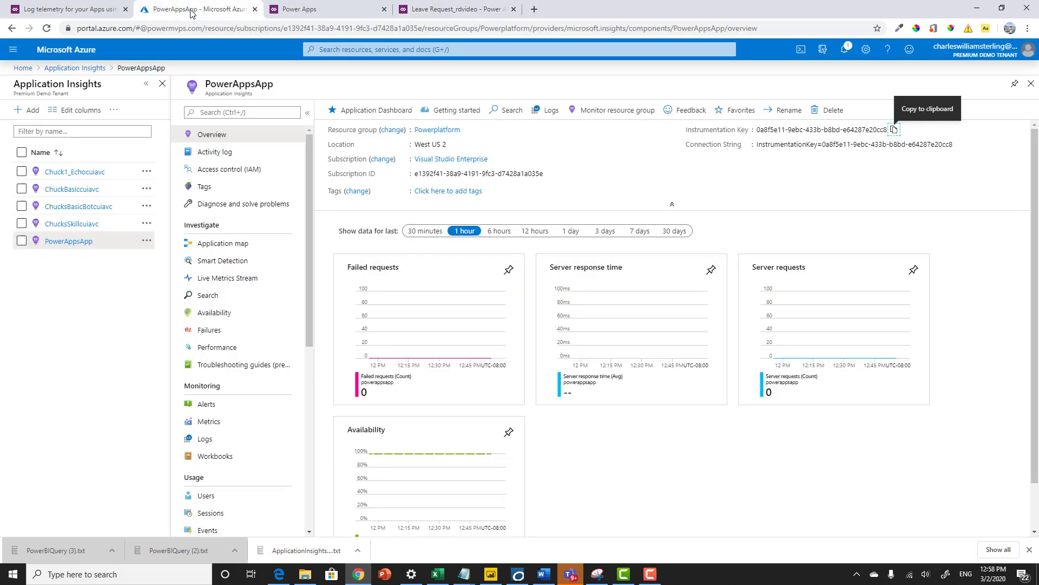
click(325, 16)
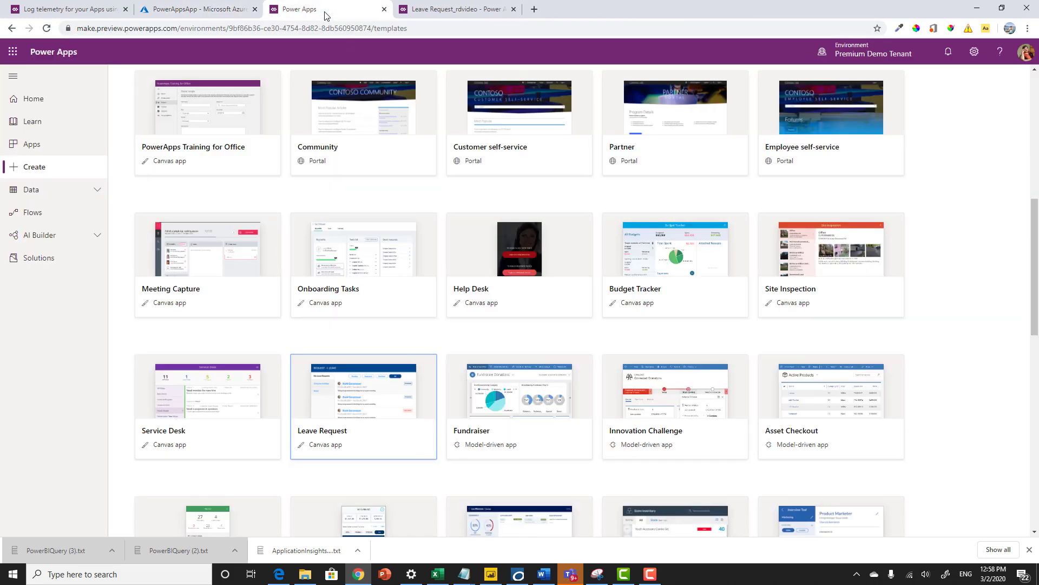
click(412, 9)
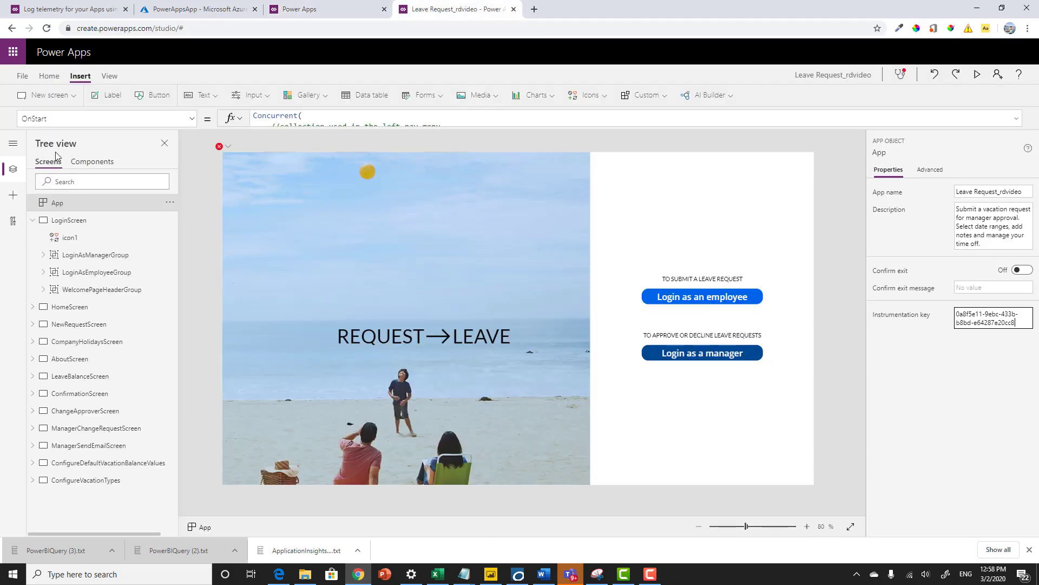
click(106, 166)
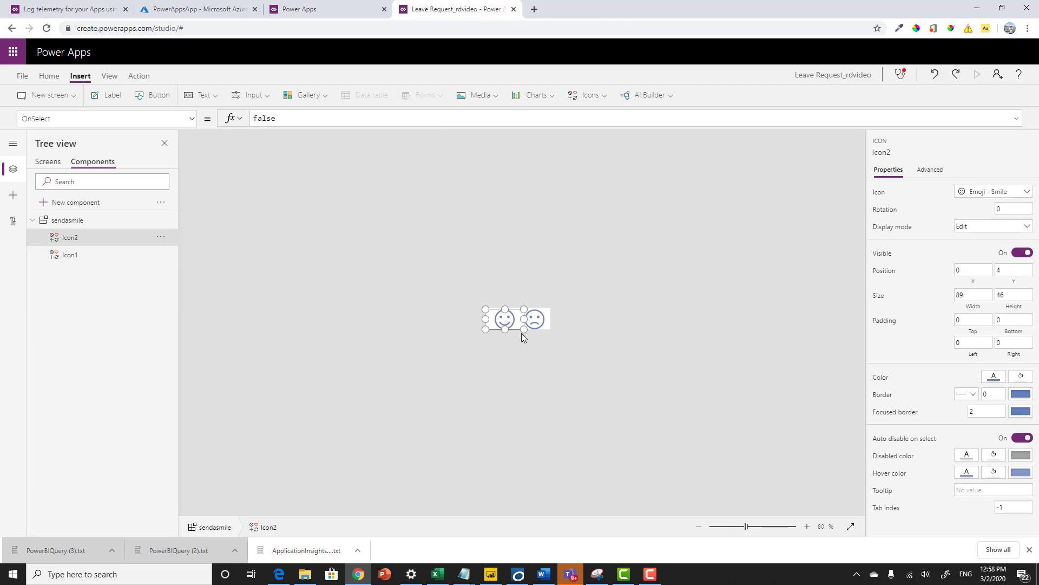
Replace the smile icon's OnSelect false with Trace("SendASmile",TraceSeverity.Information
double_click(290, 121)
text(trace()
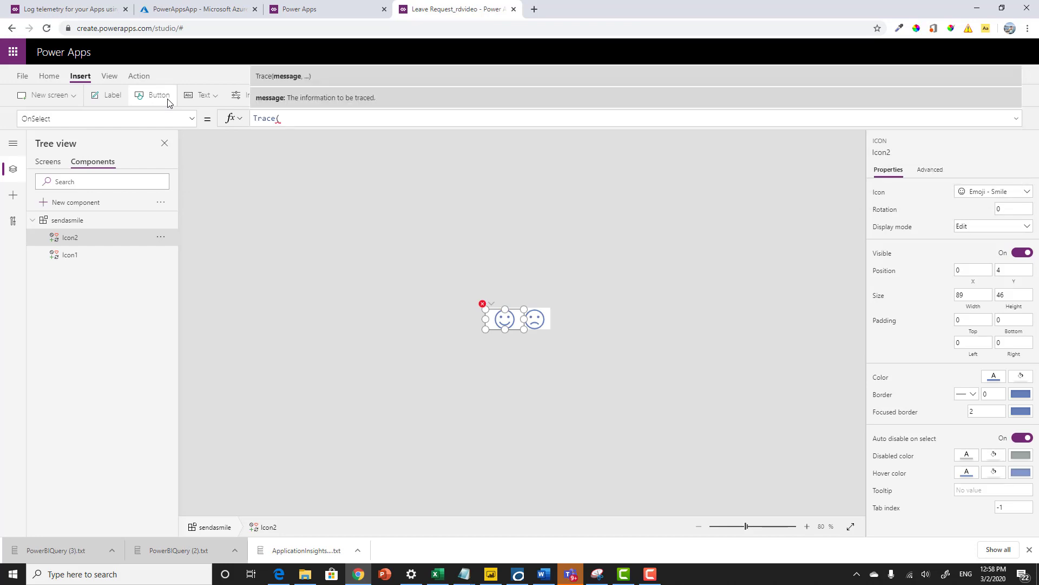
text("SendASmile",tr)
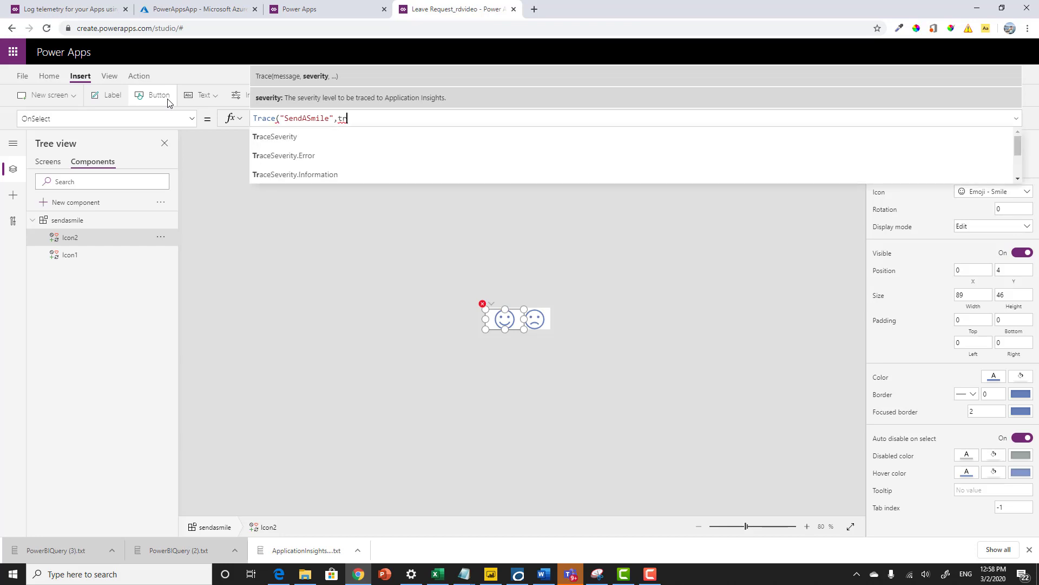
key(Tab)
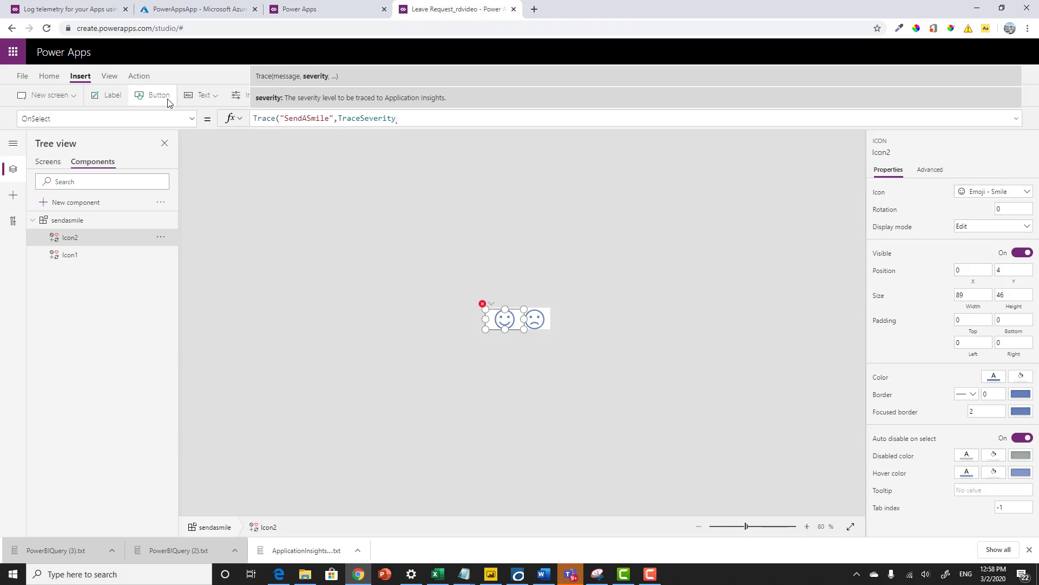
text(.)
key(Down)
key(Down)
key(Down)
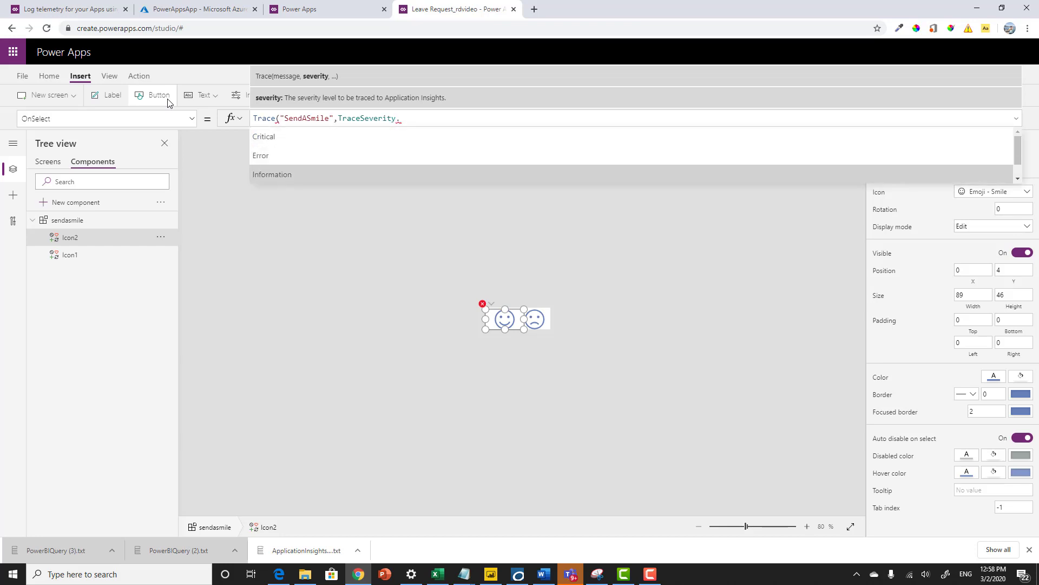
key(Tab)
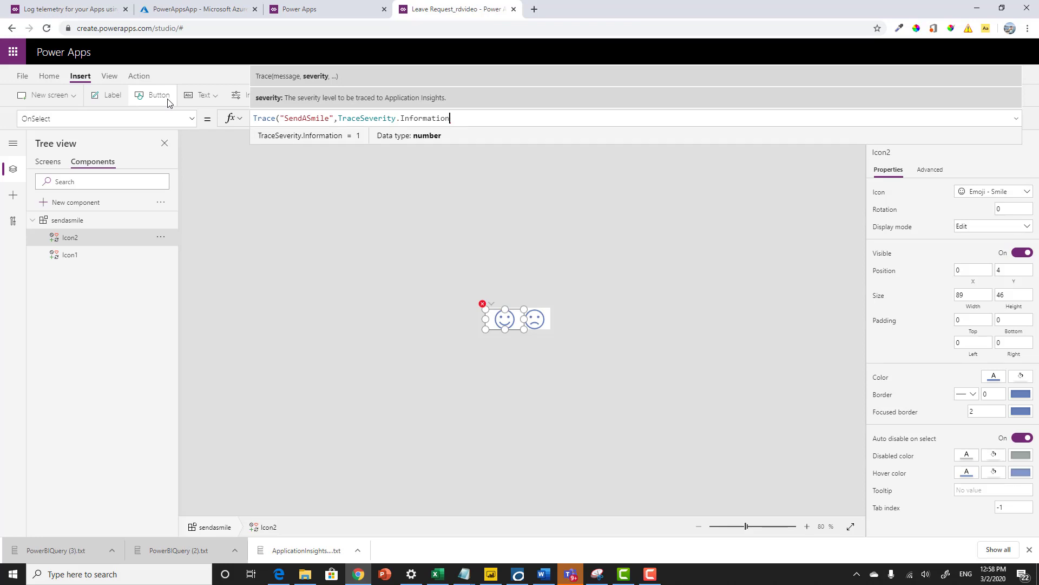
Add a record to the smile trace with ChuckAppName: "Leave App"
text(,)
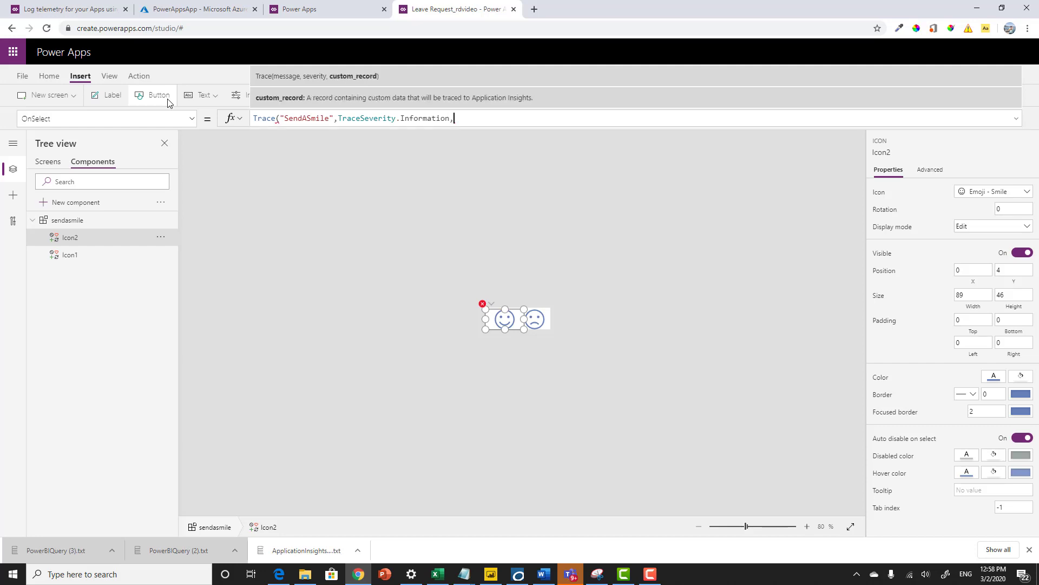
text({)
text(ChuckApp)
text(Name)
text( -)
key(BackSpace)
key(BackSpace)
text(=)
text( "Leav)
key(BackSpace)
key(BackSpace)
key(BackSpace)
key(BackSpace)
text(Leave)
key(BackSpace)
text(e App")
key(Left)
key(Left)
key(Left)
key(Left)
key(Left)
key(Left)
key(Left)
key(Left)
key(Left)
key(Left)
key(Left)
key(BackSpace)
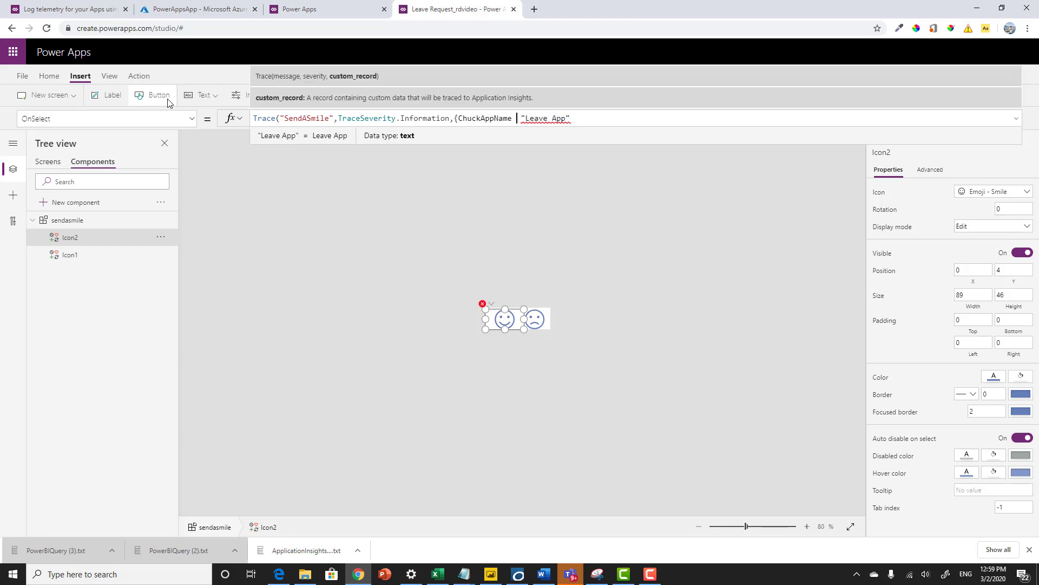
text(: ")
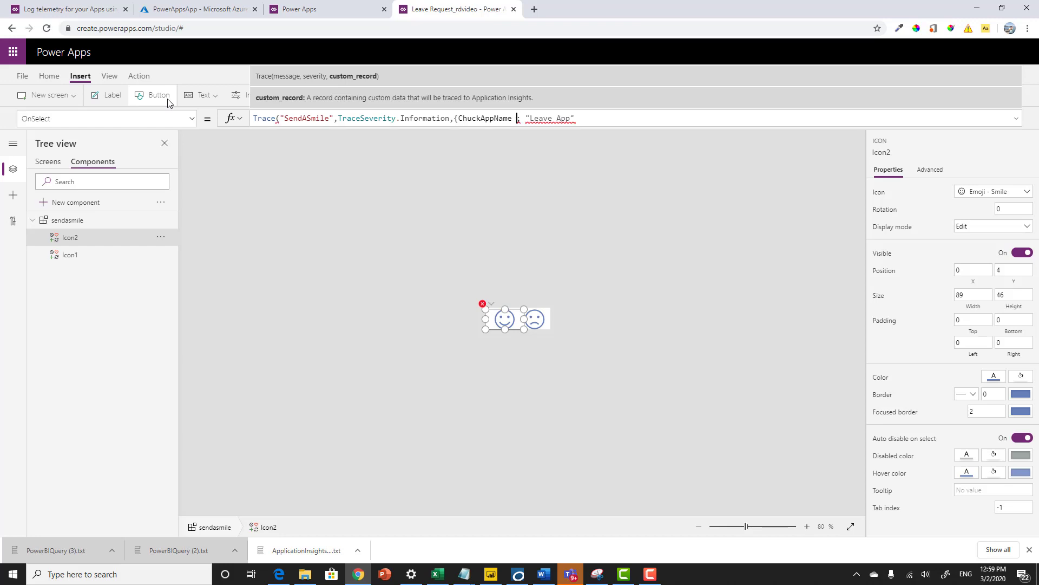
text(L)
key(BackSpace)
key(End)
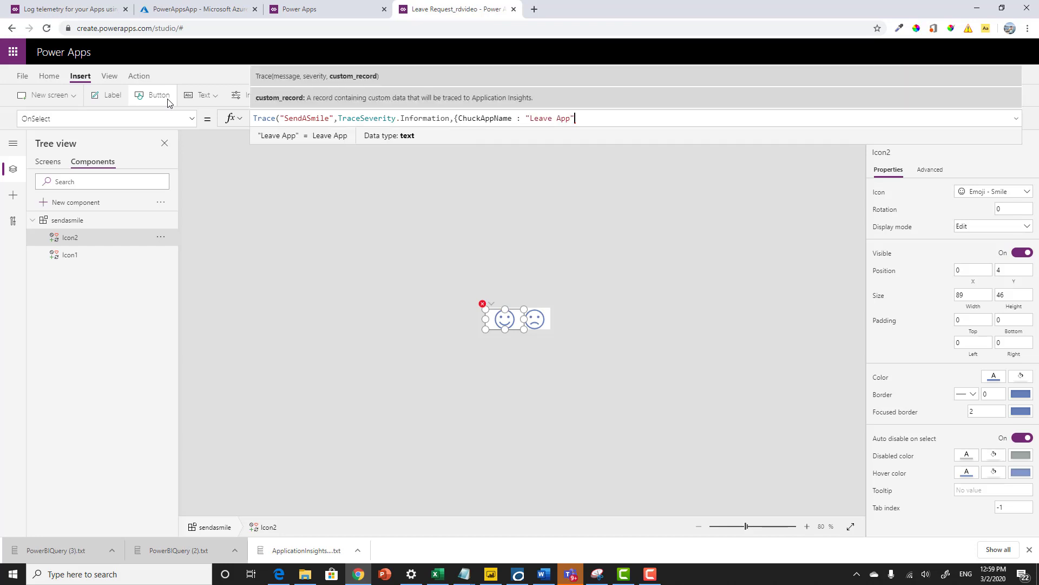
Add a Satvalue: "1" field to the smile trace record
text(,)
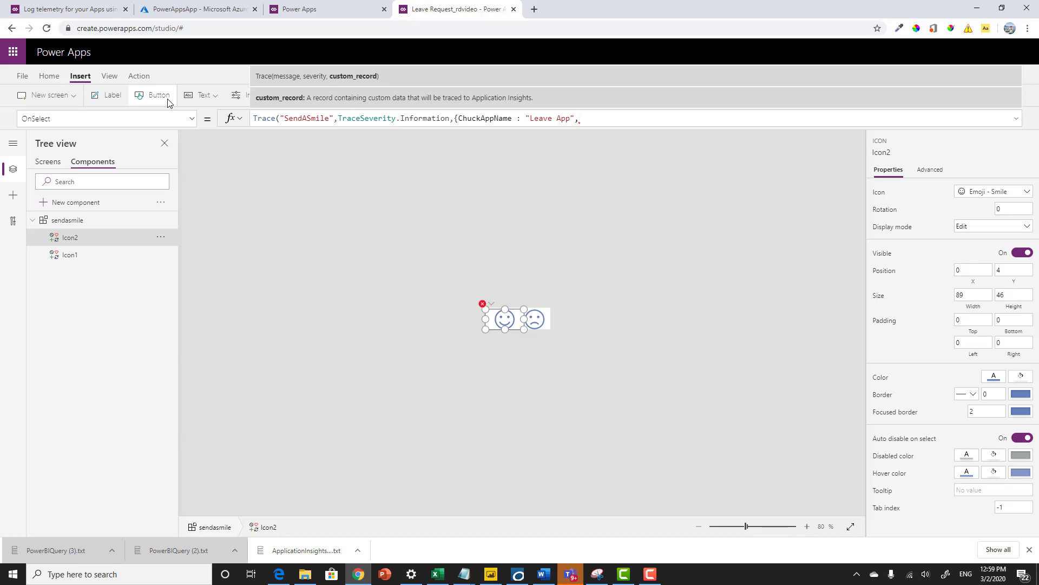
text(Satw)
text(alue)
text( = "1)
text(")
text(,)
key(Left)
key(Left)
key(Left)
key(Left)
key(Left)
key(shift+Left)
key(shift+Left)
key(shift+Right)
key(BackSpace)
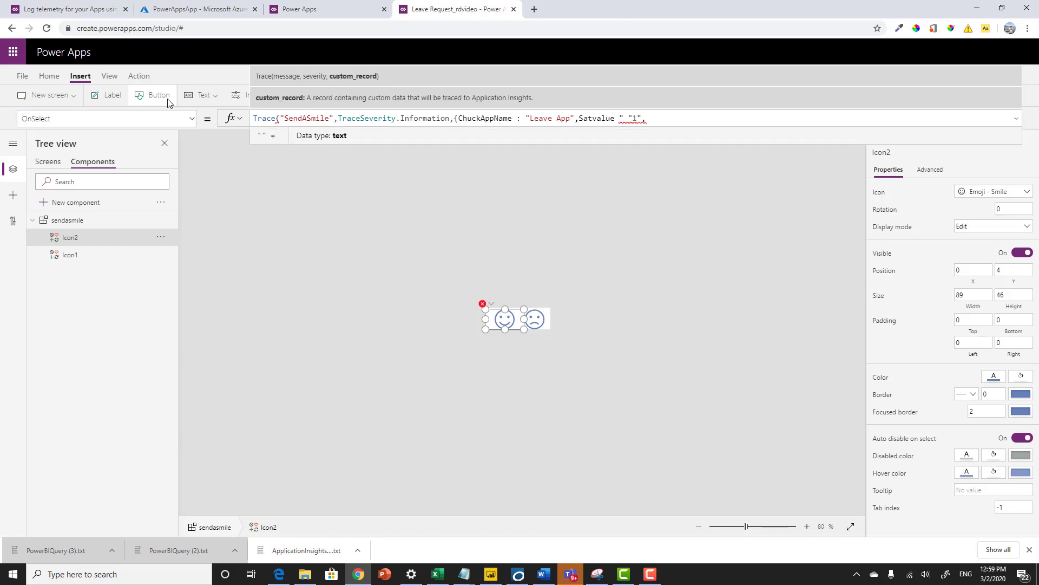
text(:)
Add AppUser: User().FullName, close the formula with ");", and select all of it
key(Right)
key(Right)
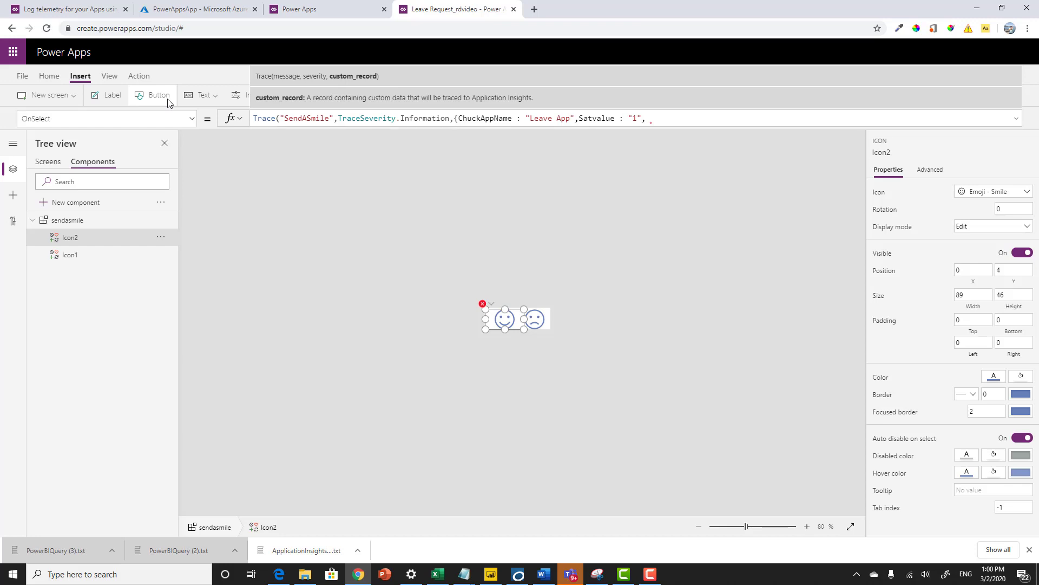
text(AppUser:User().)
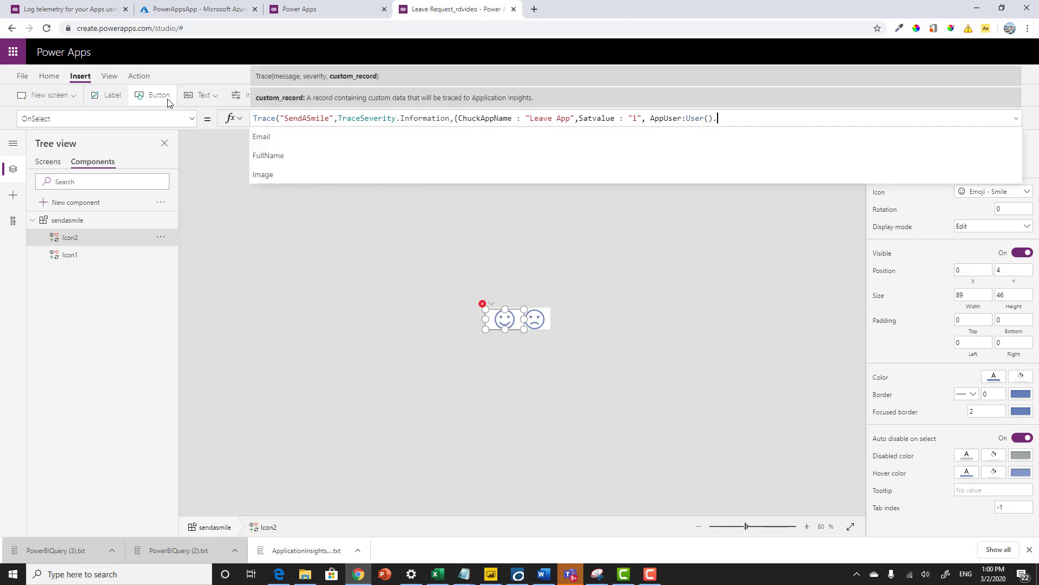
key(Down)
key(Down)
key(Tab)
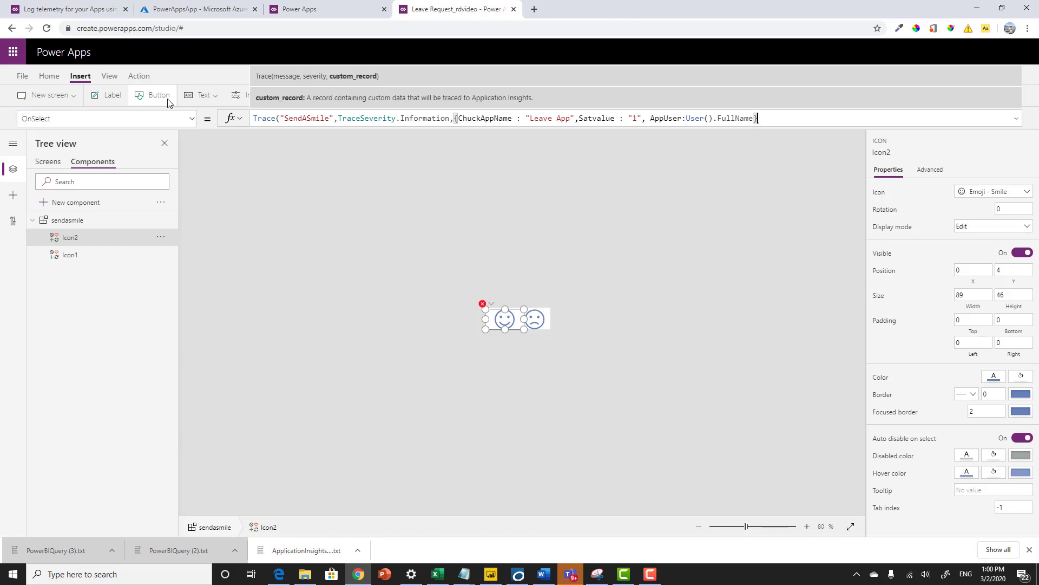
text();)
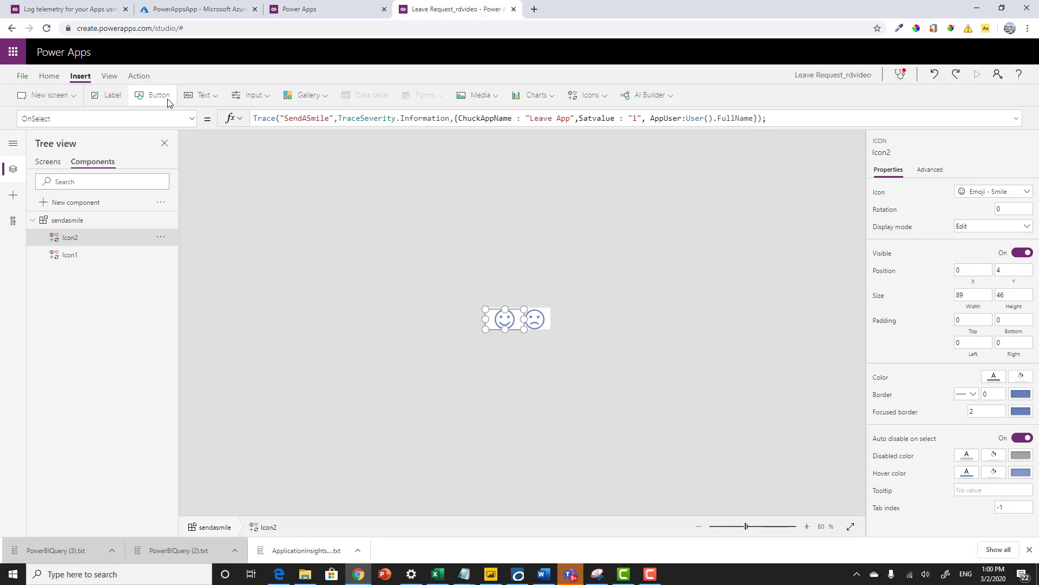
key(ctrl+a)
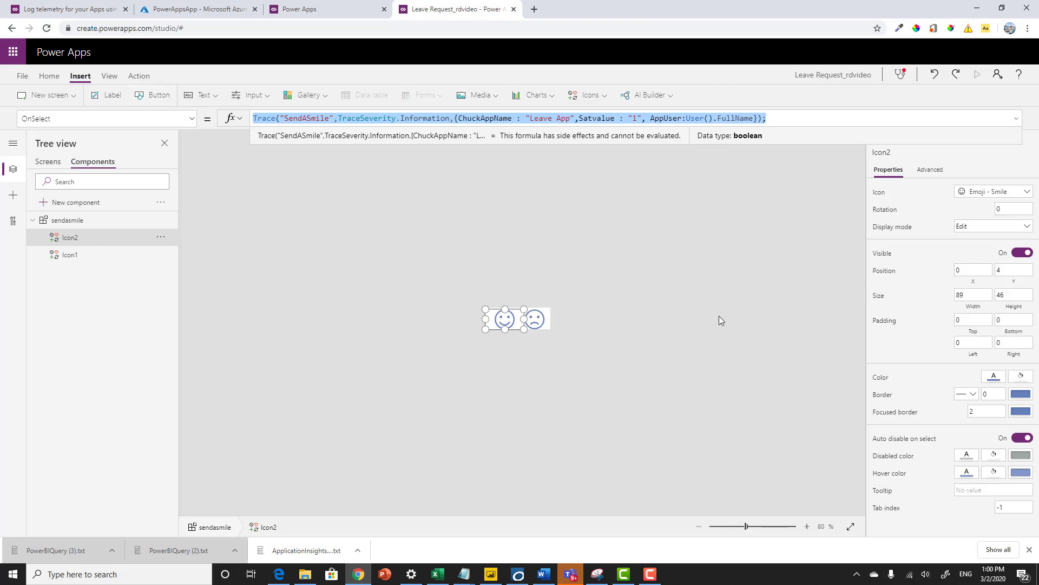
Paste the smile trace formula into the frown icon's OnSelect and change Satvalue to "-1"
text(Trace("SendASmile",Information,{ChuckAppName : "Leave App",Satvalue : "1", AppUser:User().FullName});)
click(544, 324)
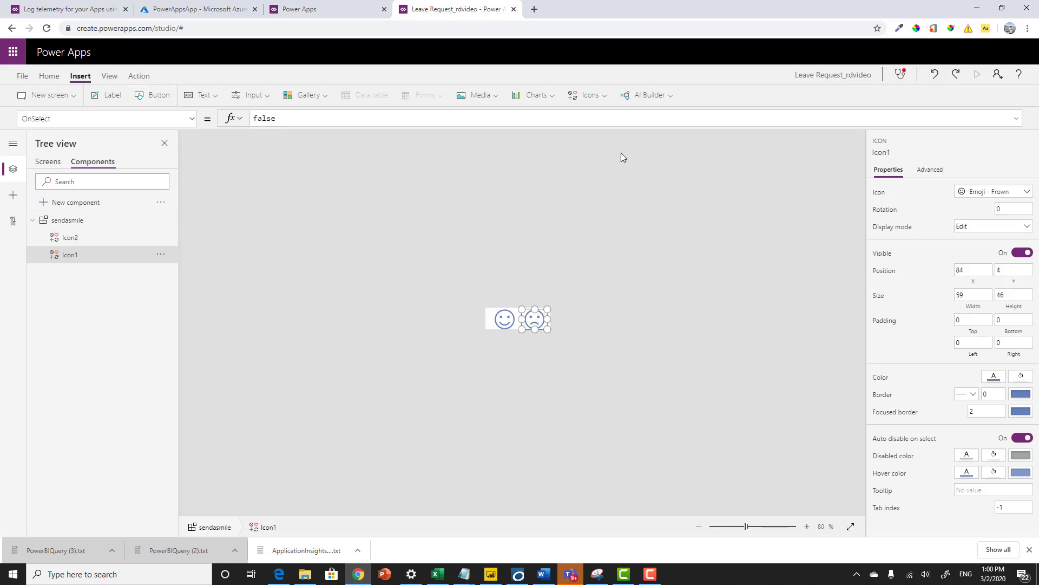
click(540, 120)
key(ctrl+a)
text(Trace("SendASmile",TraceSeverity.Information,{ChuckAppName : "Leave App",Satvalue : "1", AppUser:User().FullName});)
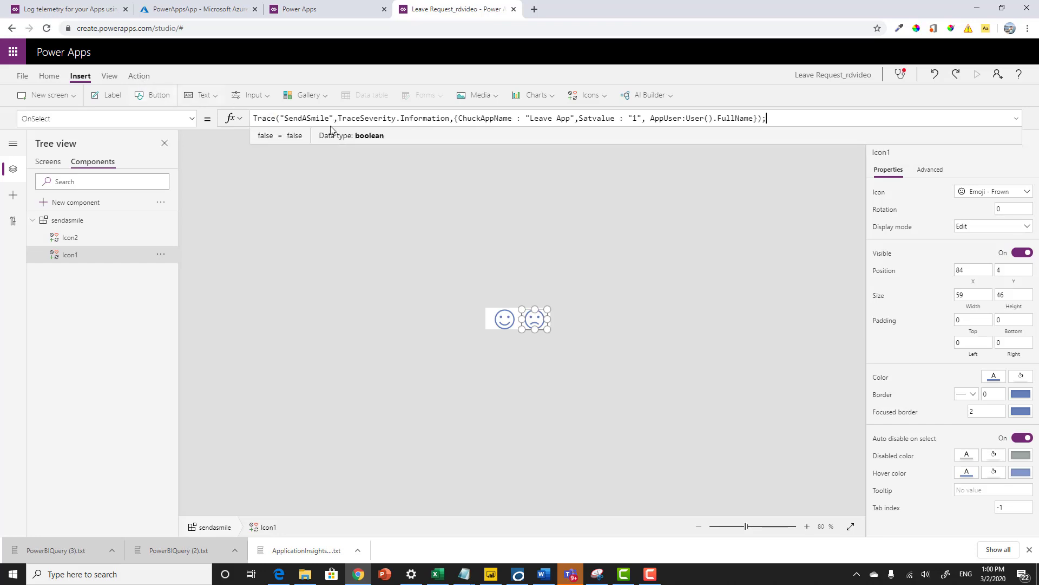
click(633, 119)
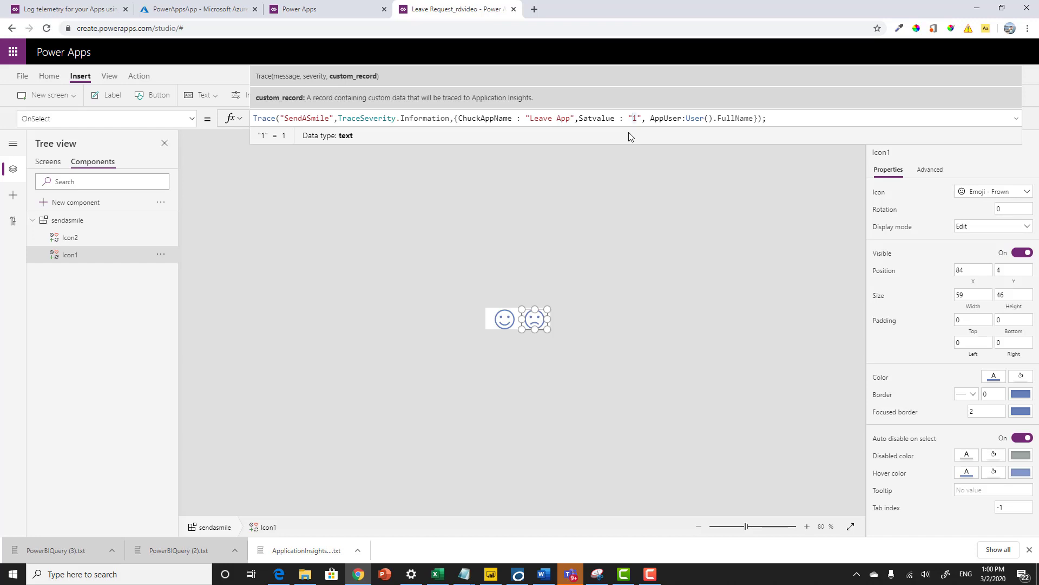
text(-)
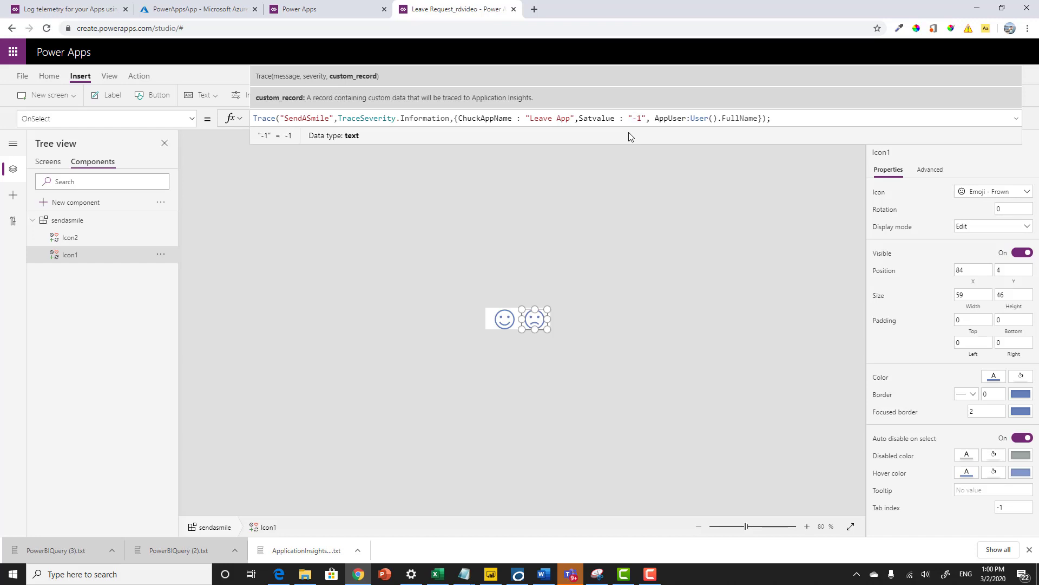
Insert the sendasmile component on LoginScreen and move it to the top right
click(629, 196)
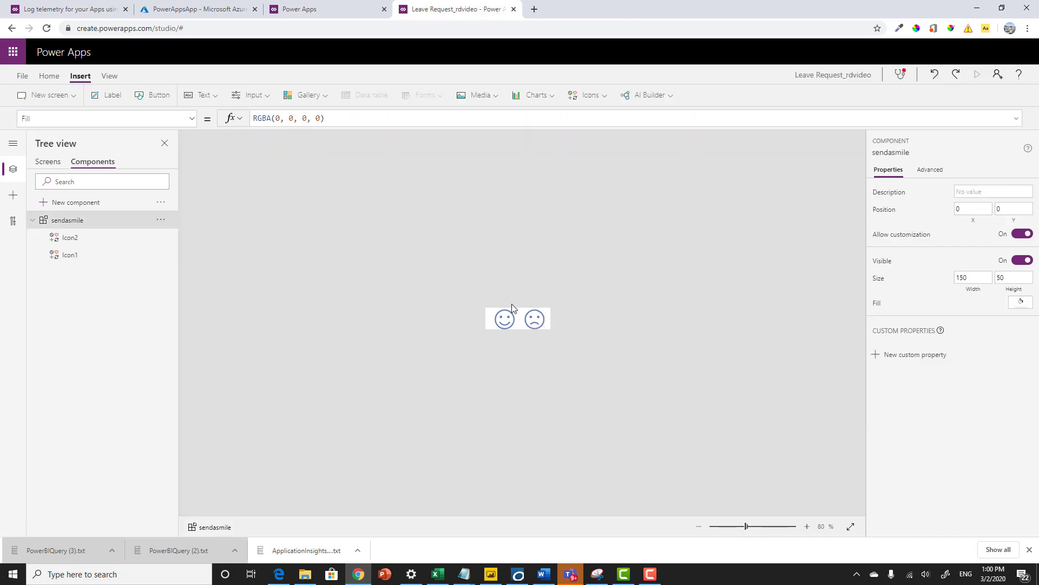
click(48, 161)
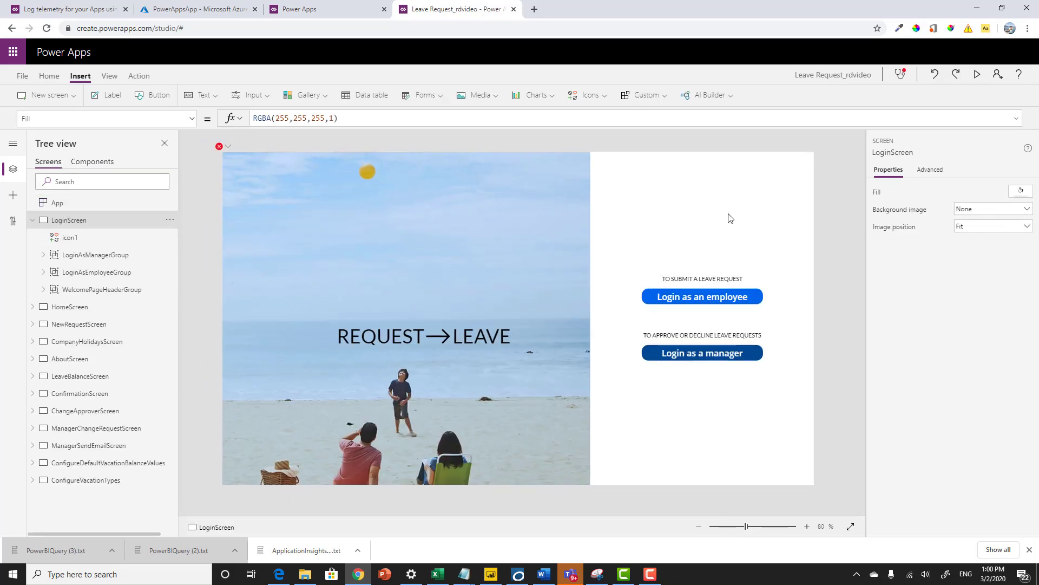
click(646, 95)
click(654, 122)
drag(254, 158, 781, 154)
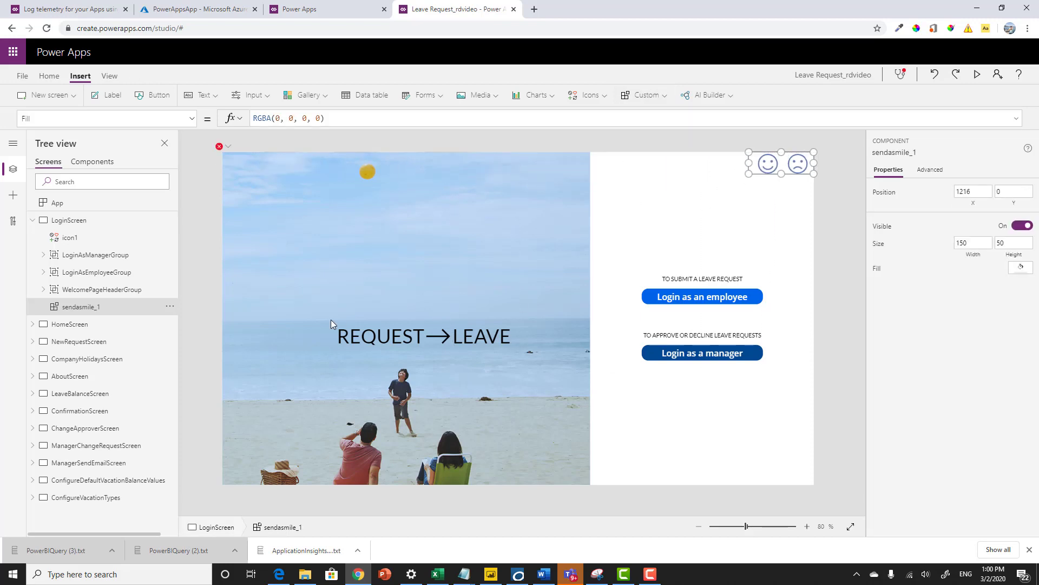
Insert the sendasmile component on HomeScreen and move it to the bottom
click(64, 325)
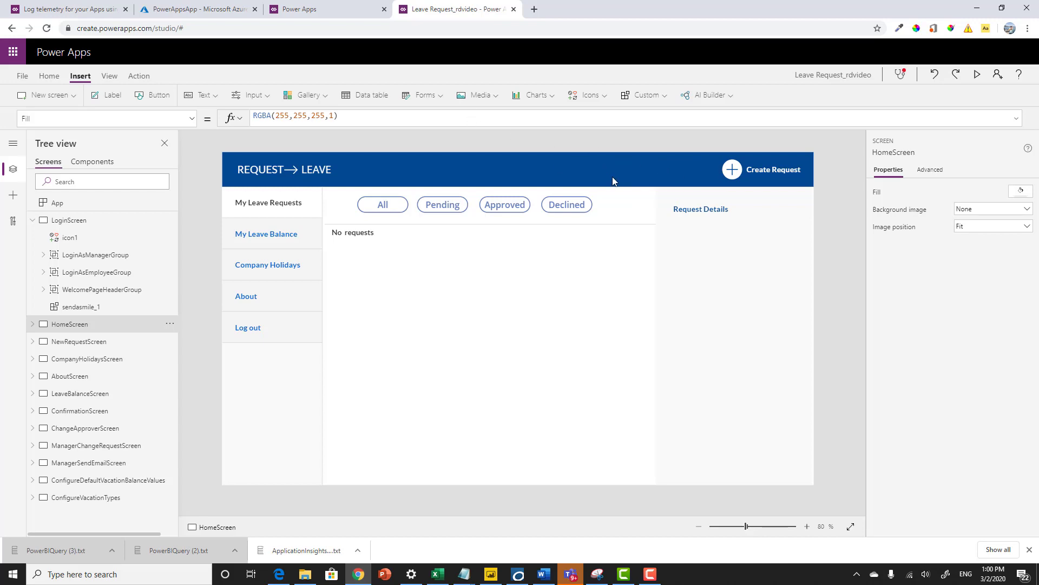
click(644, 96)
click(654, 114)
drag(266, 160, 634, 471)
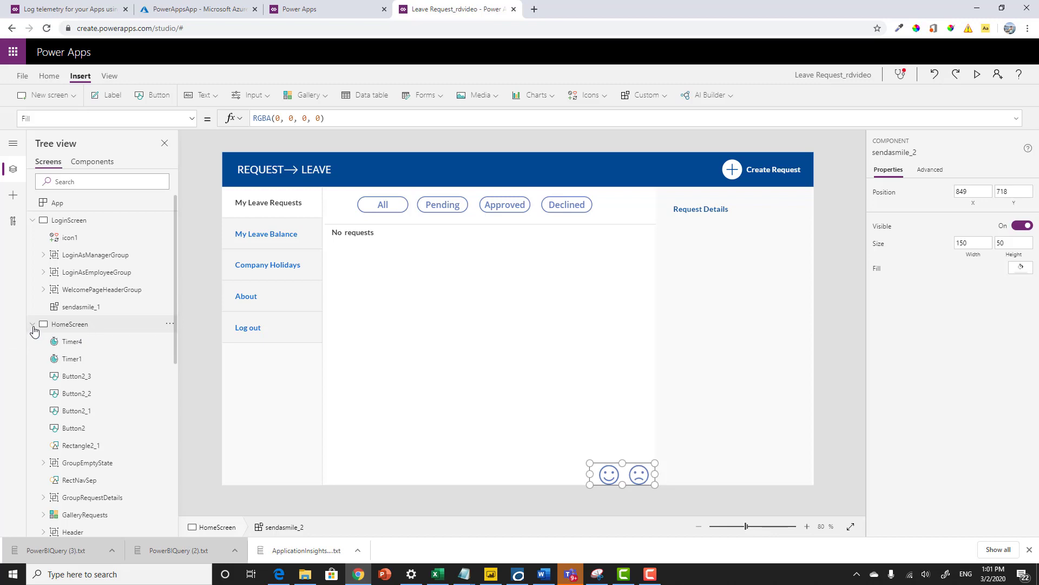
Insert the sendasmile component on NewRequestScreen and move it to the form's upper right
click(33, 325)
click(65, 342)
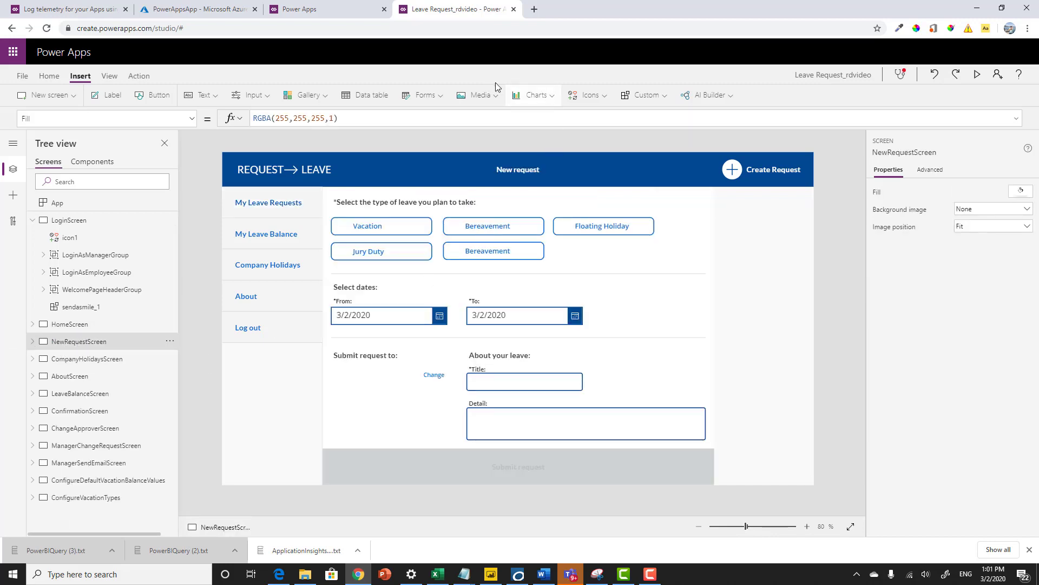
click(660, 97)
click(652, 118)
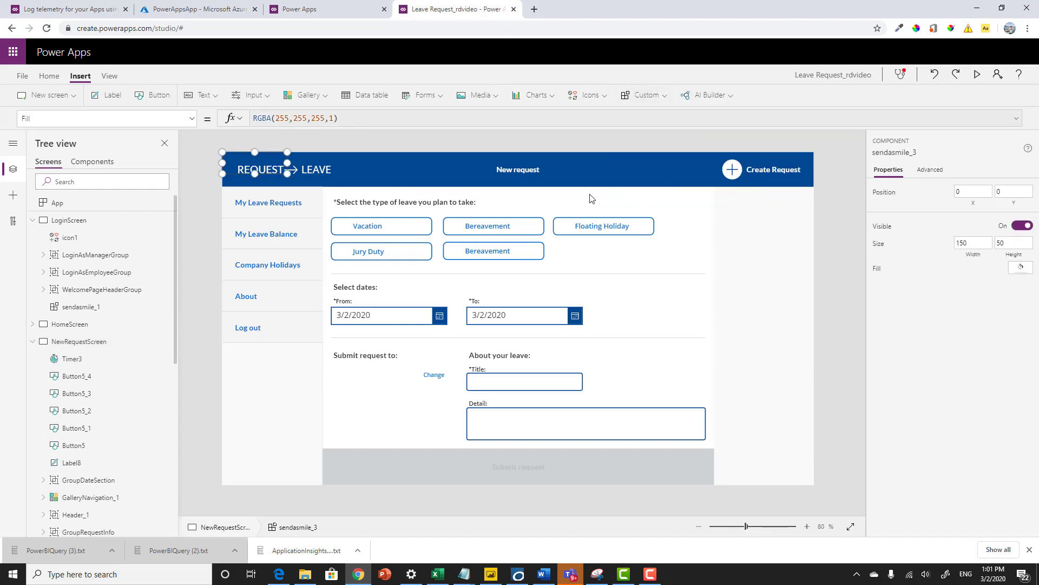
drag(259, 164, 677, 202)
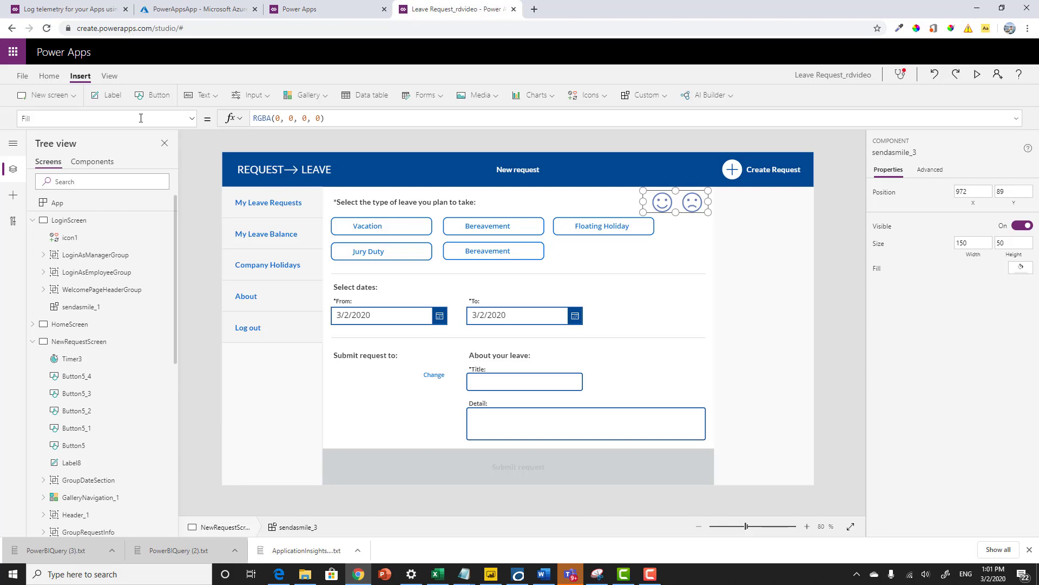
Save Leave Request_rdvideo to the cloud with Save as, then go back to the editor
click(22, 77)
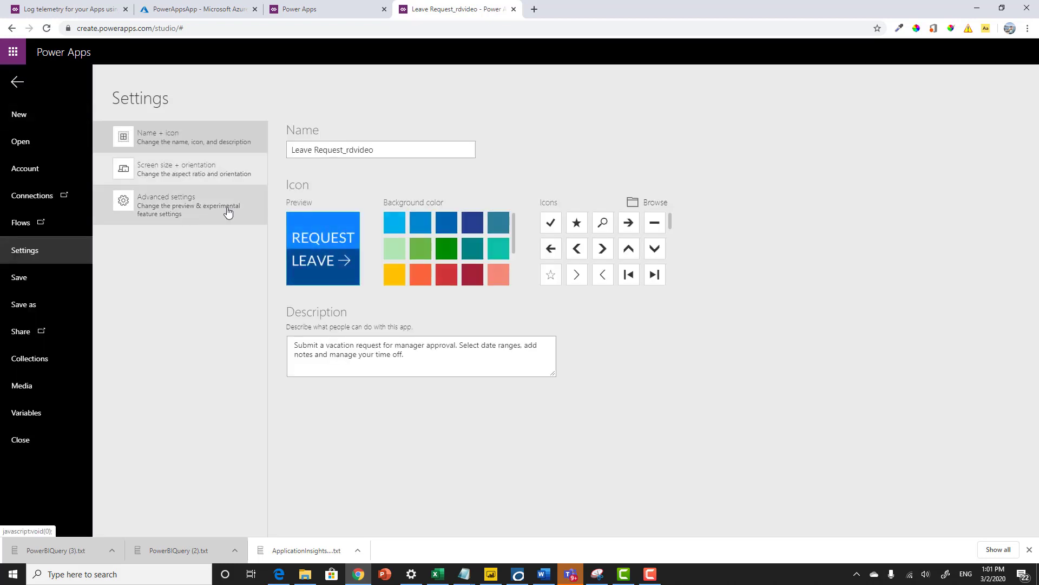
click(403, 151)
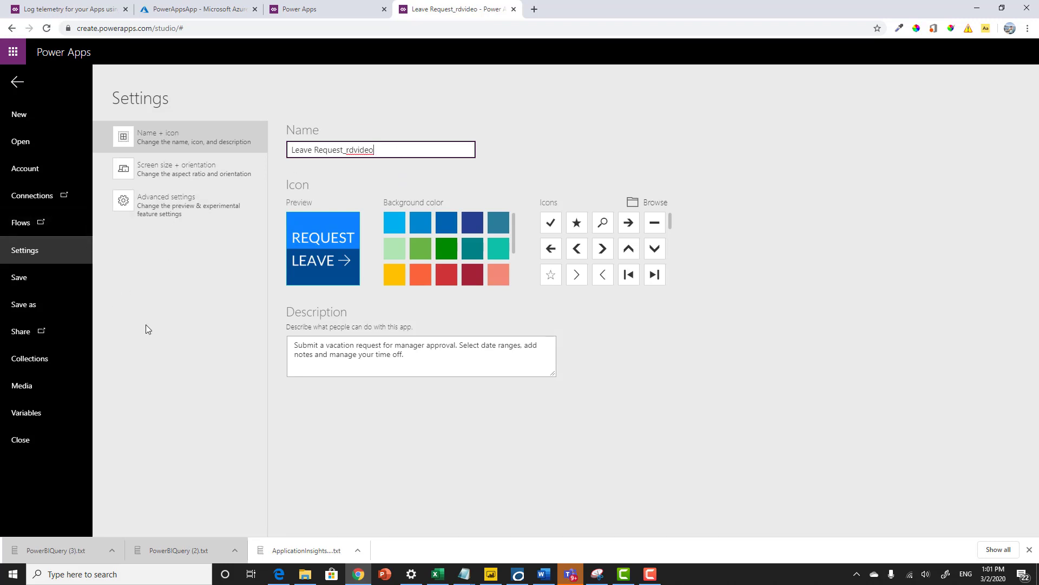
click(25, 277)
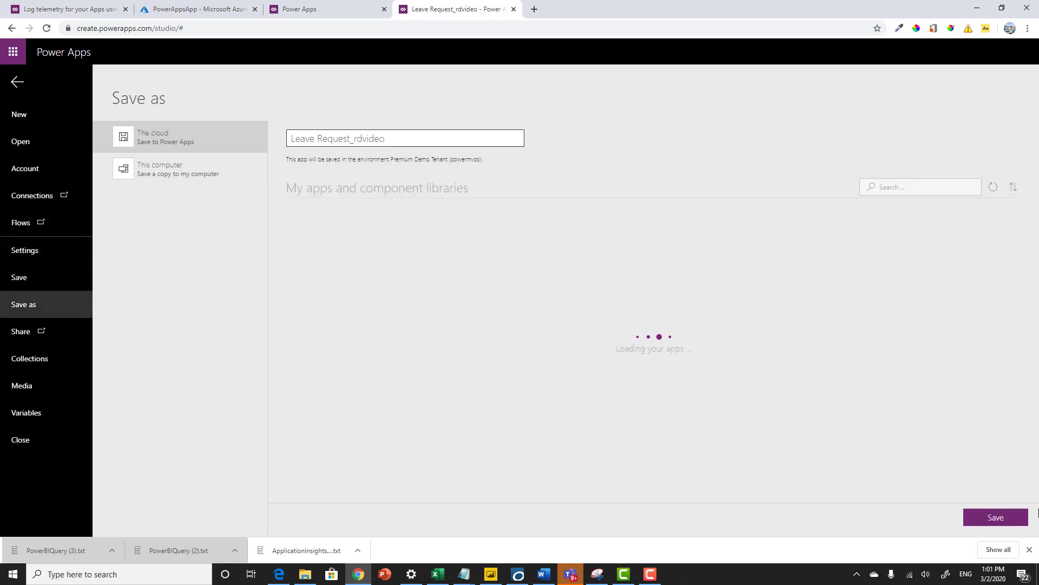
click(998, 517)
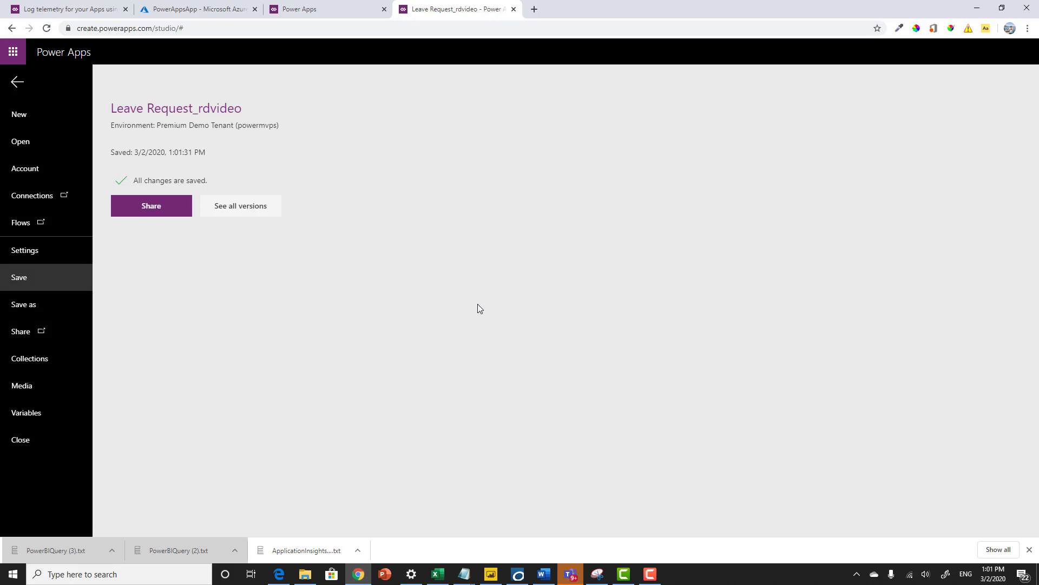
click(24, 82)
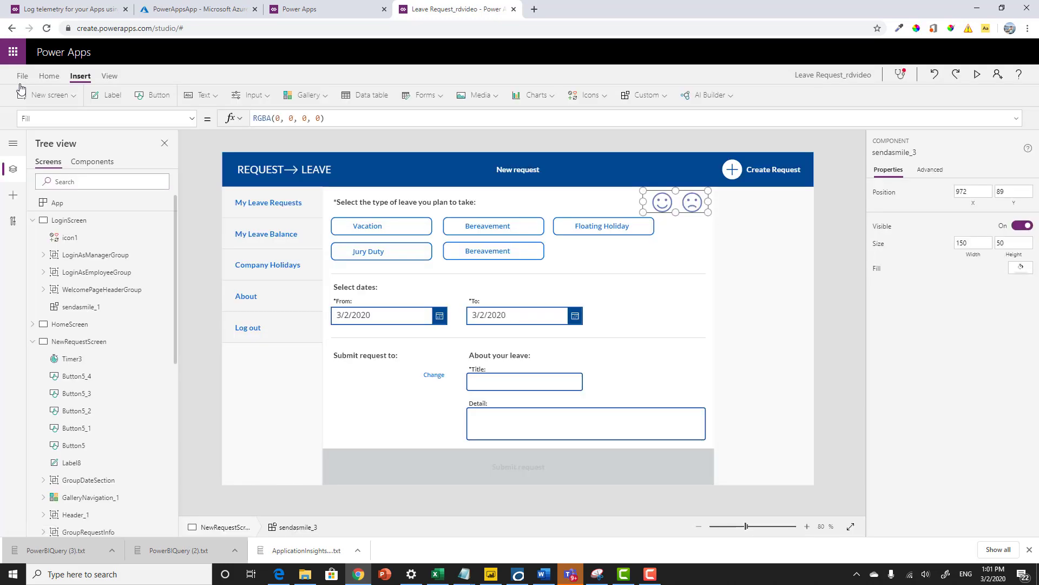
Launch the published Leave Request_rdvideo app from its Web link on the app details page
click(20, 71)
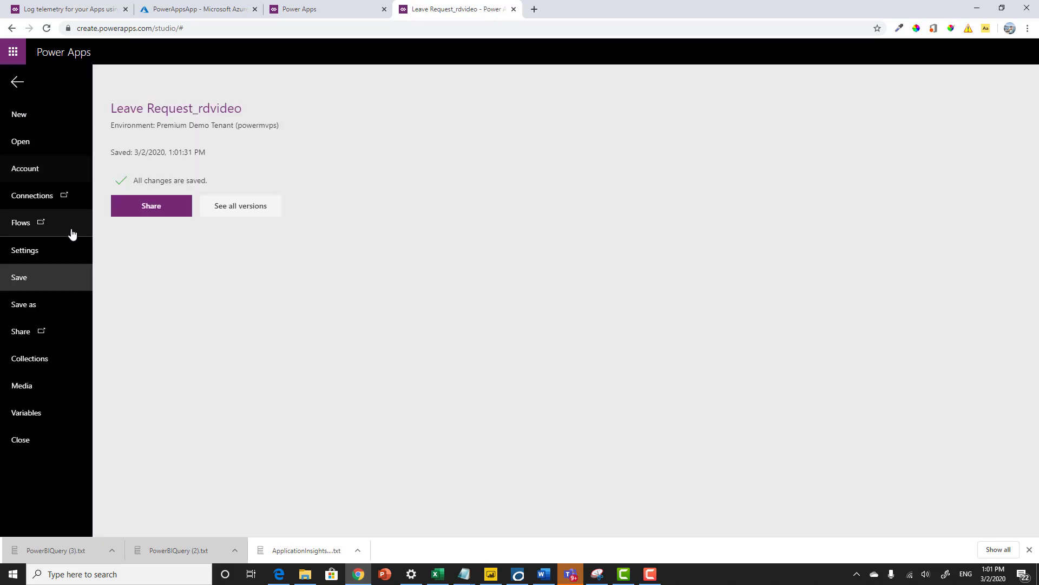
click(24, 250)
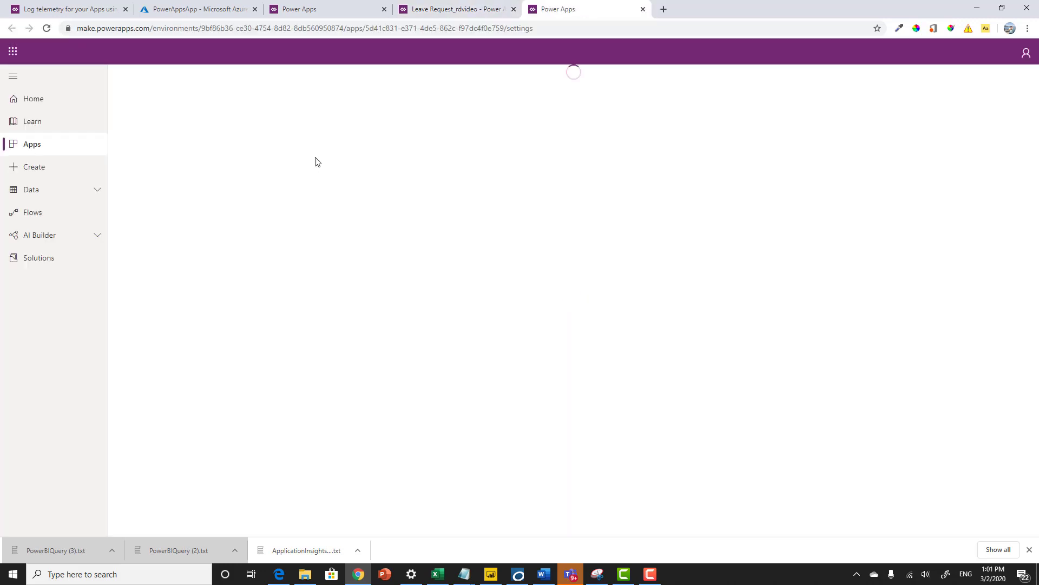
click(345, 272)
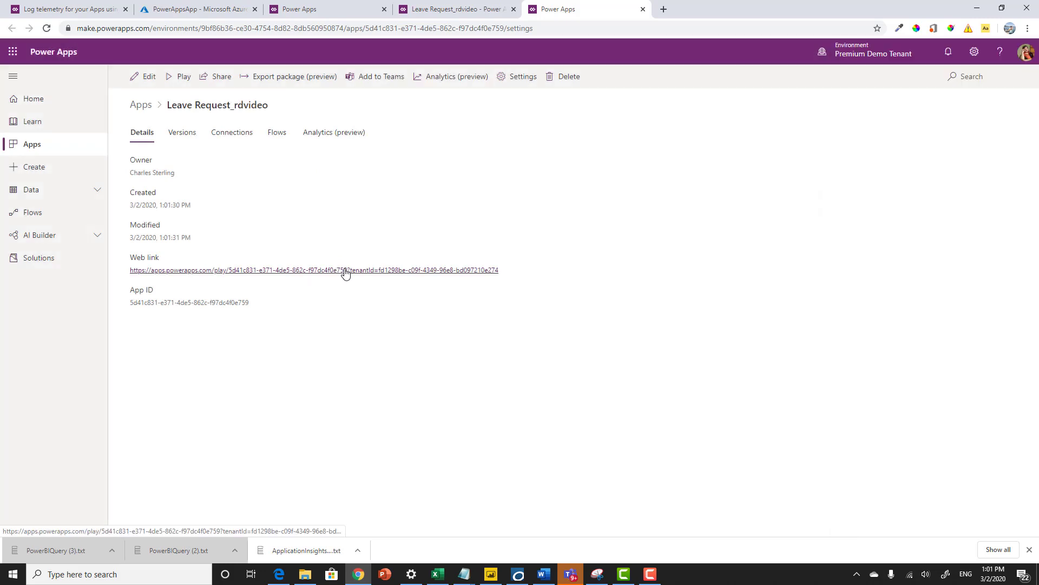
click(346, 271)
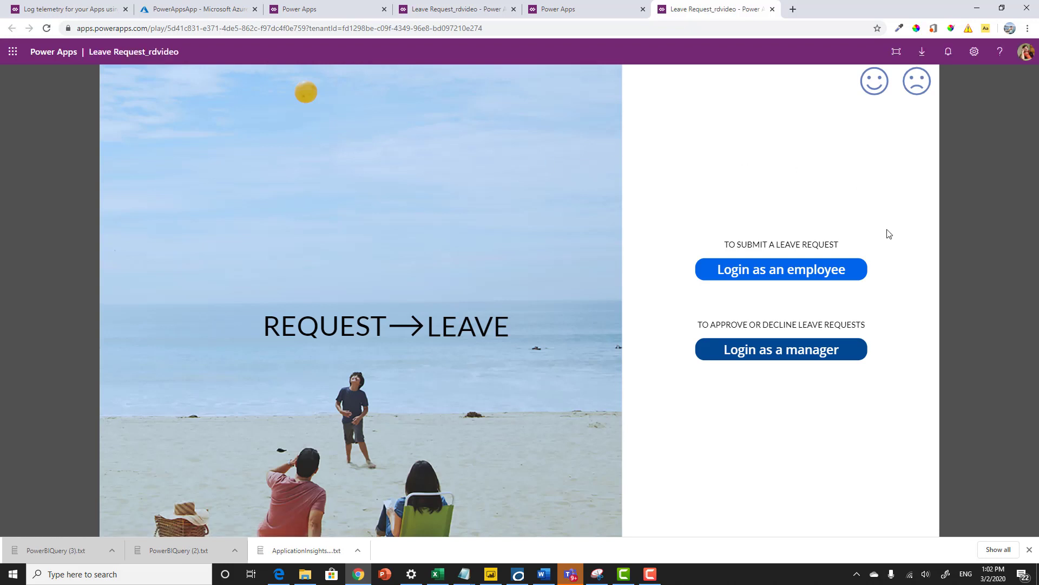
Send two smile ratings, log in as an employee, and switch to the PowerAppsApp Azure tab
click(877, 90)
click(877, 90)
click(775, 267)
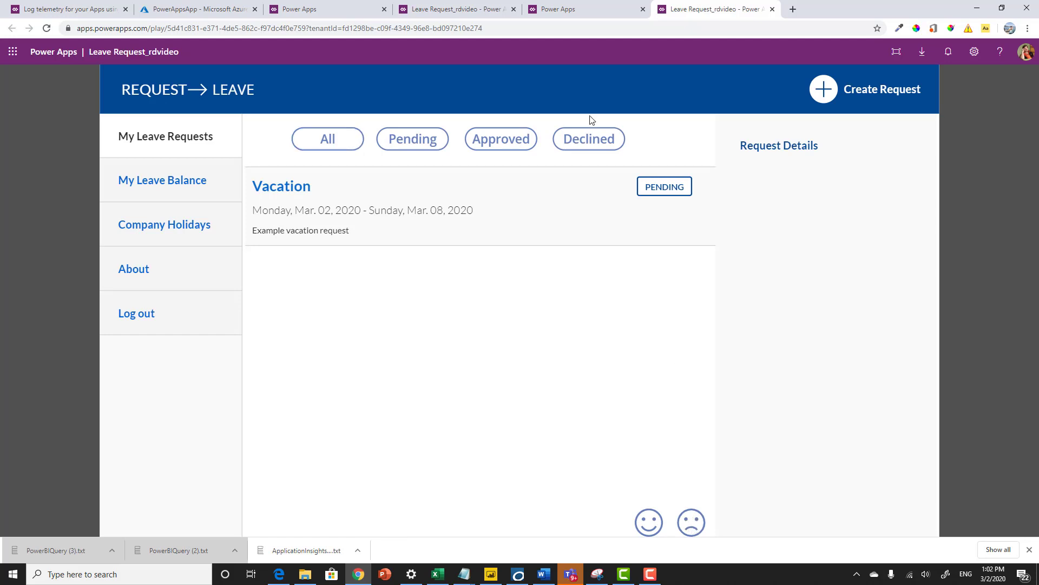
click(198, 11)
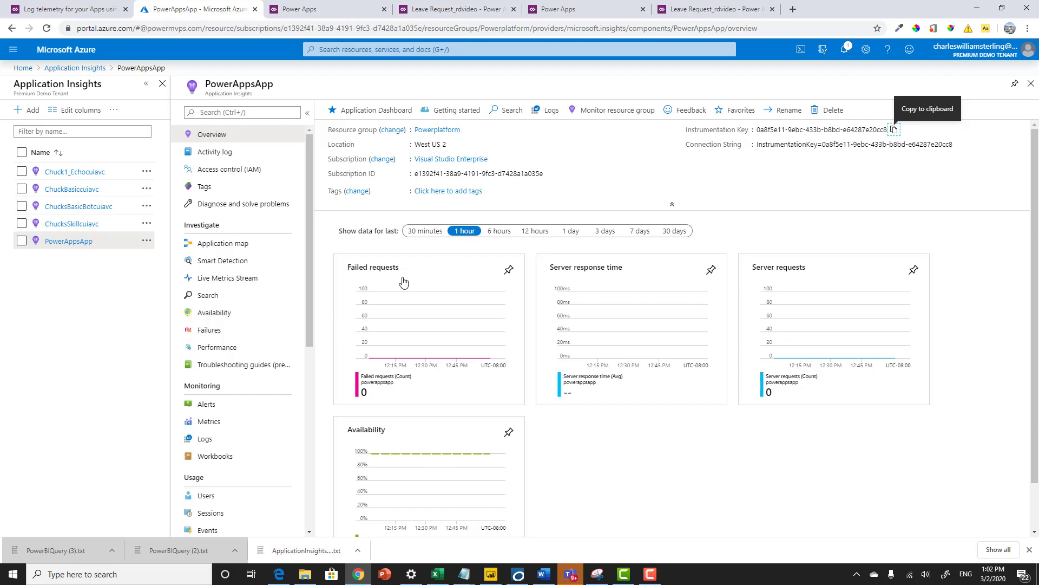
Open Usage > Funnels for PowerAppsApp: OnStart 40, HomeScreen 9, NewRequestScreen 2 users
click(310, 223)
drag(309, 224, 304, 316)
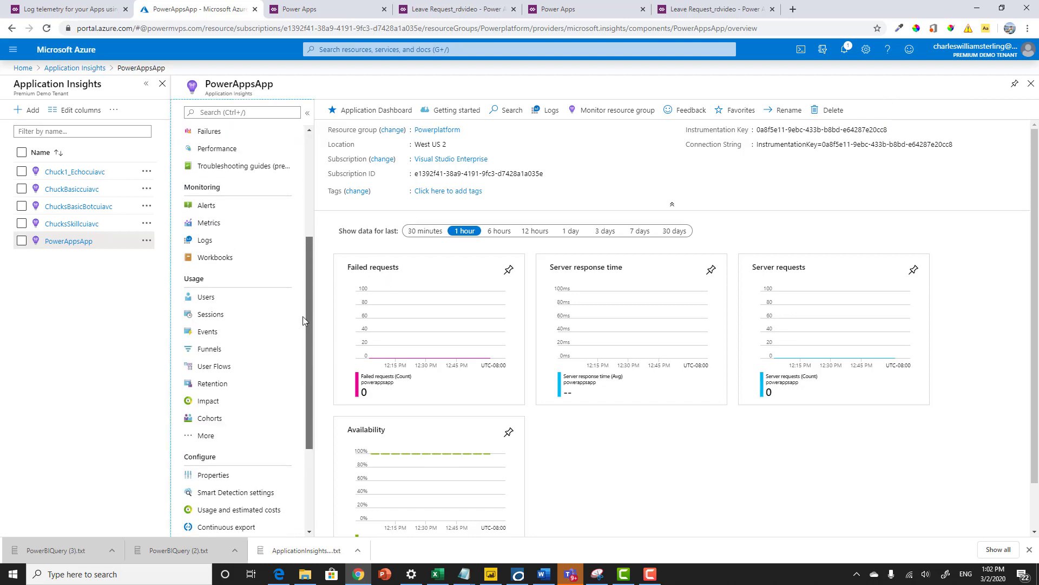
click(206, 352)
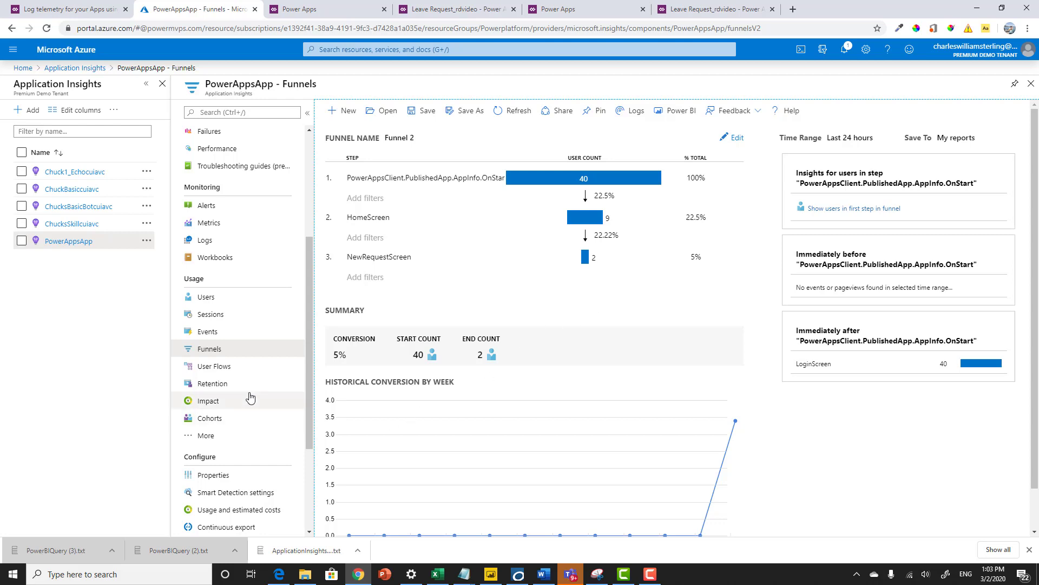
Rerun the traces query in PowerAppsApp Logs, returning 773 records
click(209, 245)
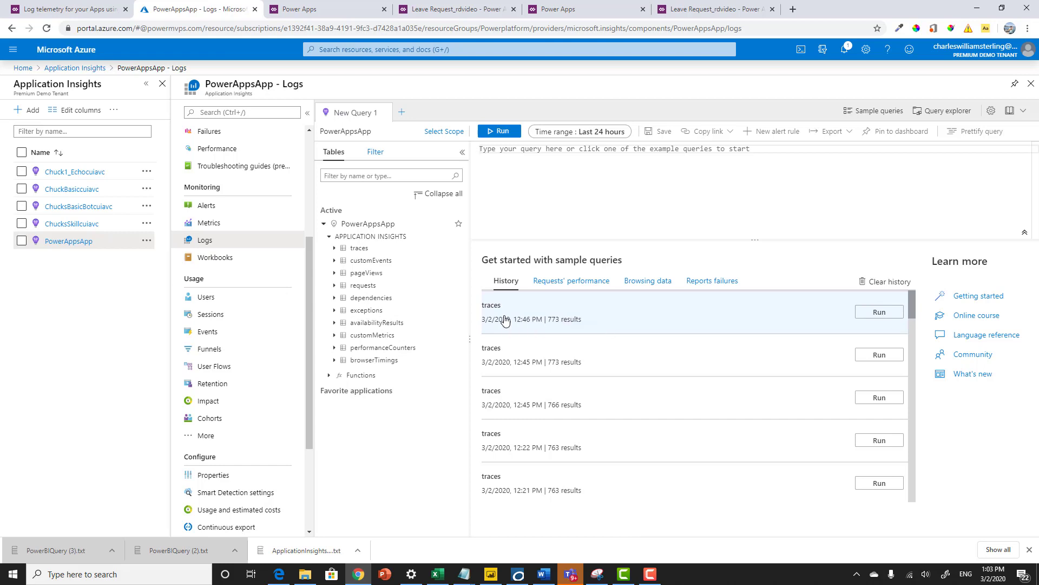
click(504, 320)
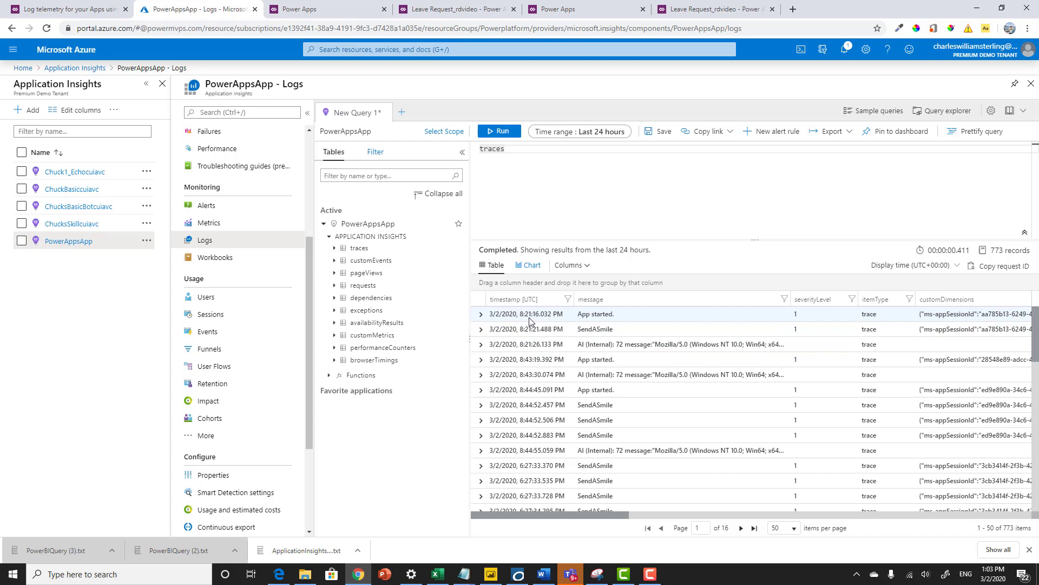
click(505, 134)
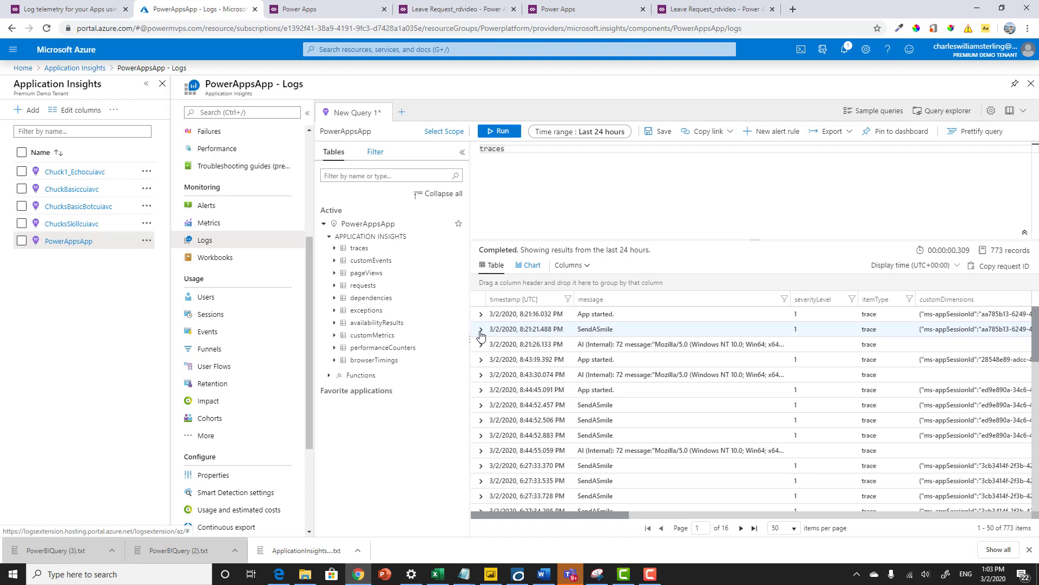
Expand a SendASmile trace's customDimensions to show Chucksappname Leave App and Satvalue 1
click(481, 333)
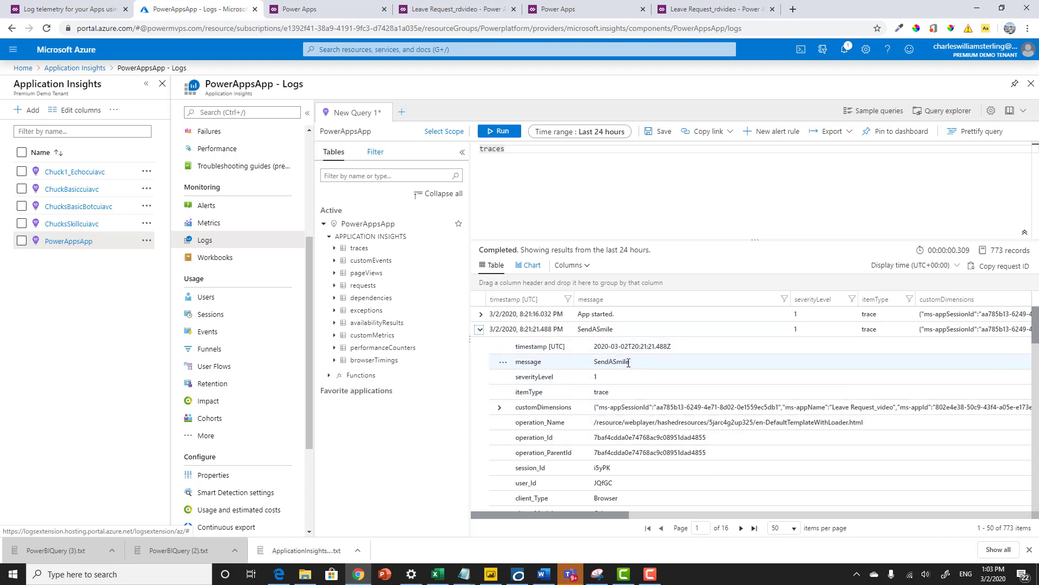
drag(630, 361, 593, 377)
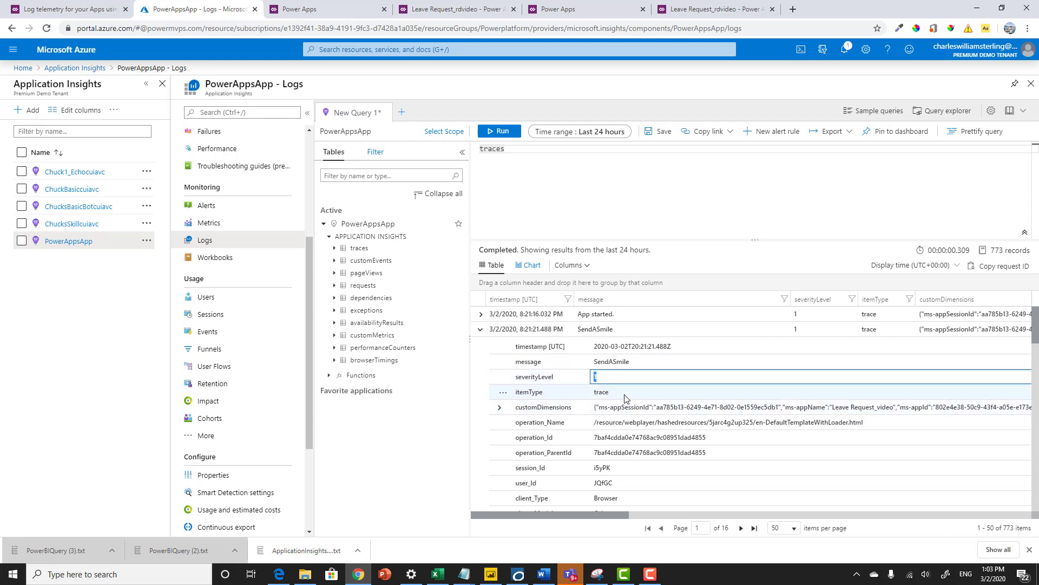
click(500, 413)
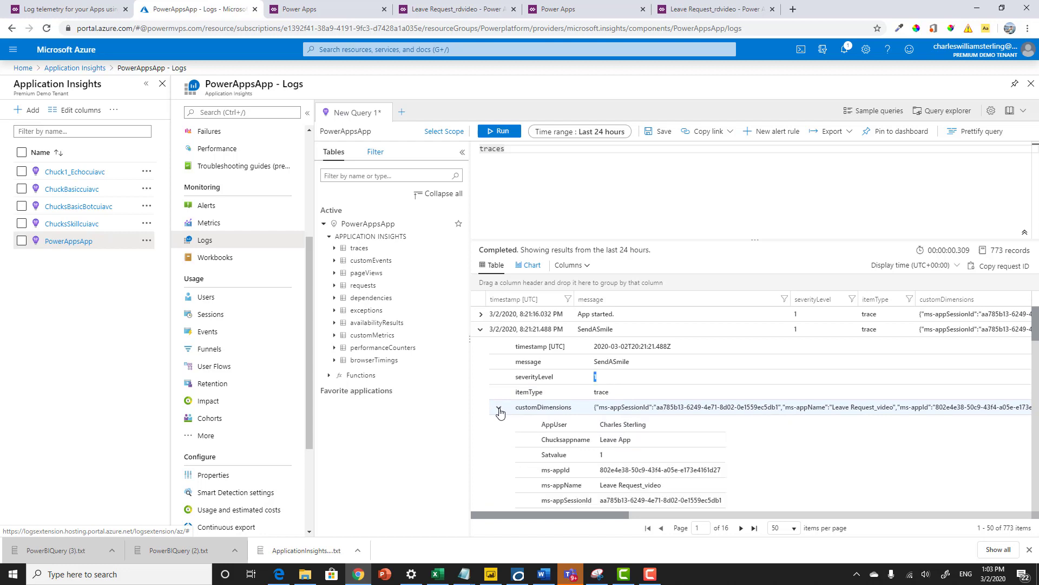
scroll(702, 433, down, 2)
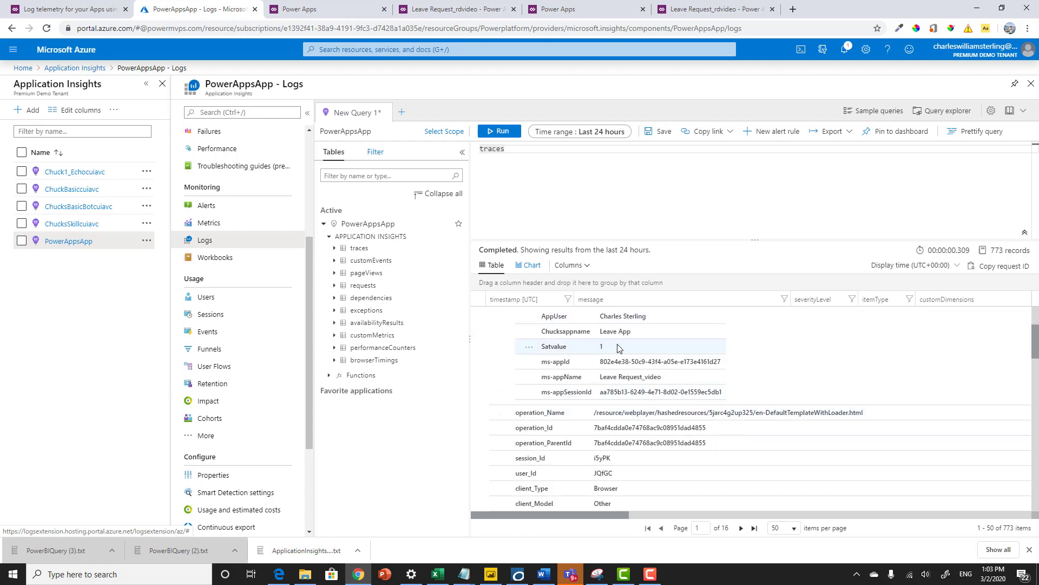
click(561, 332)
drag(632, 332, 599, 333)
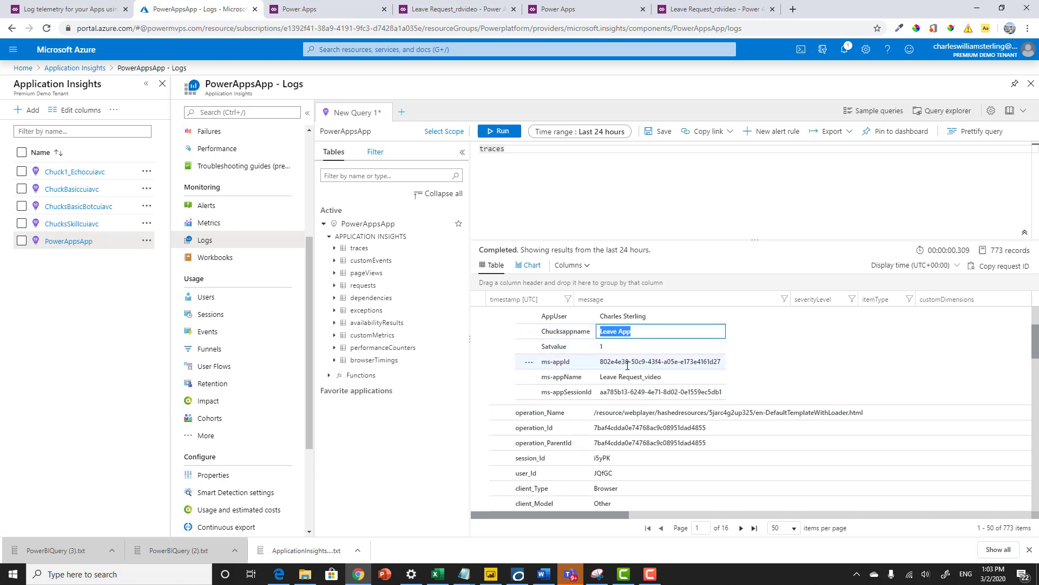
click(603, 347)
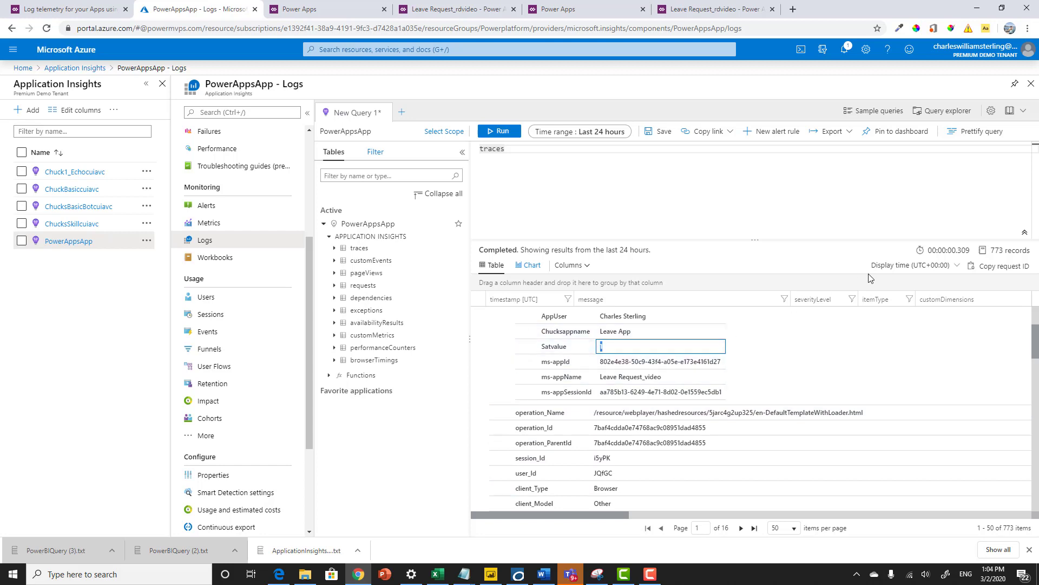
Export the traces query to Power BI (M query), open it in Notepad, and select the whole script
click(849, 132)
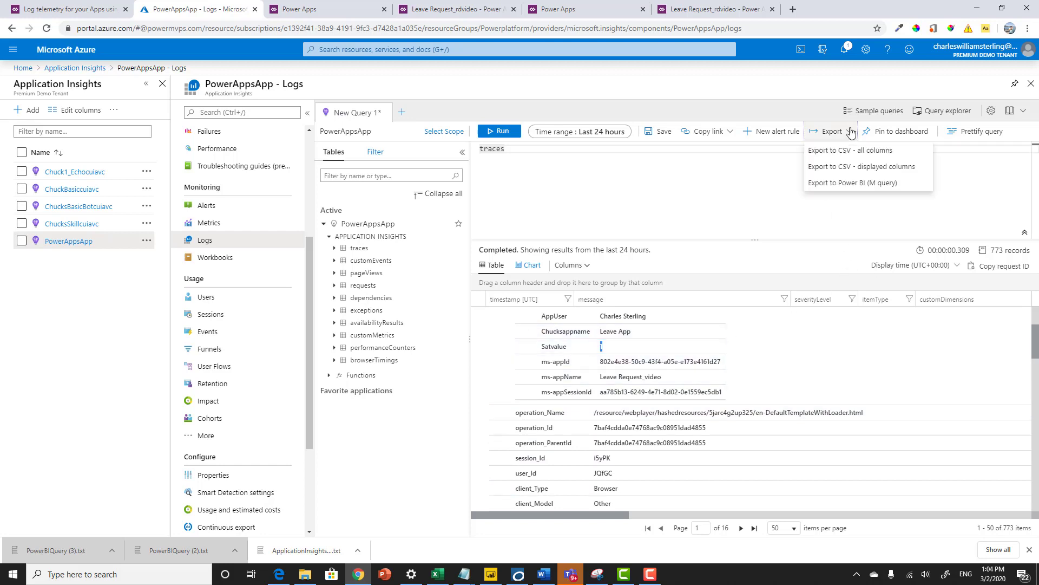
click(839, 184)
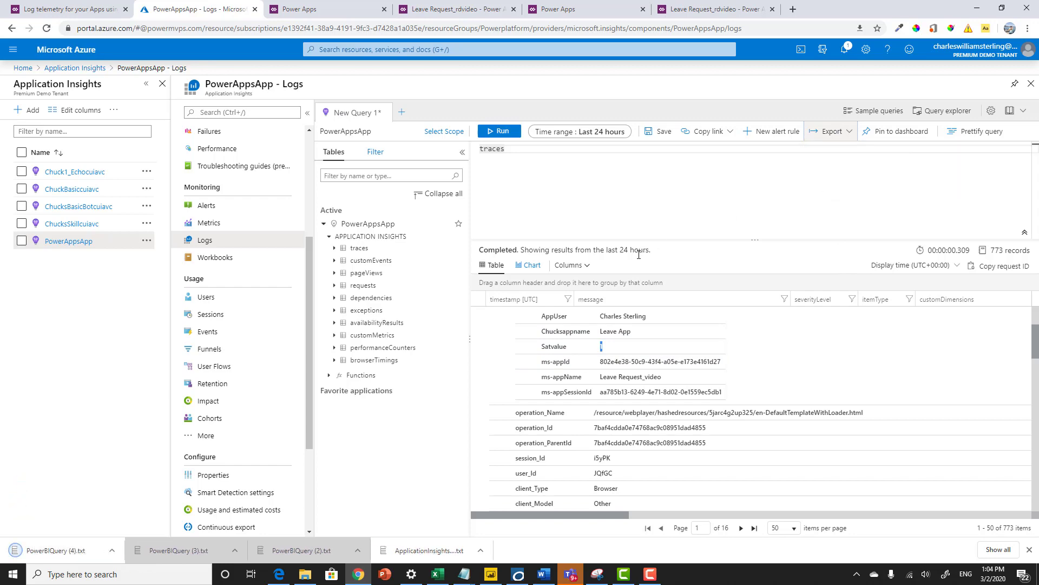
click(50, 555)
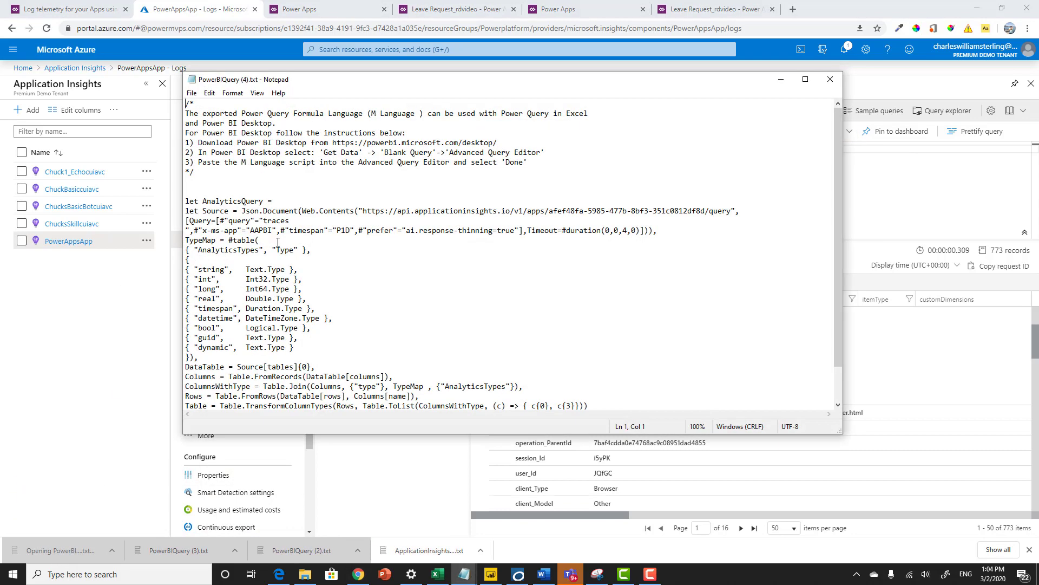
drag(185, 104, 376, 500)
key(ctrl+c)
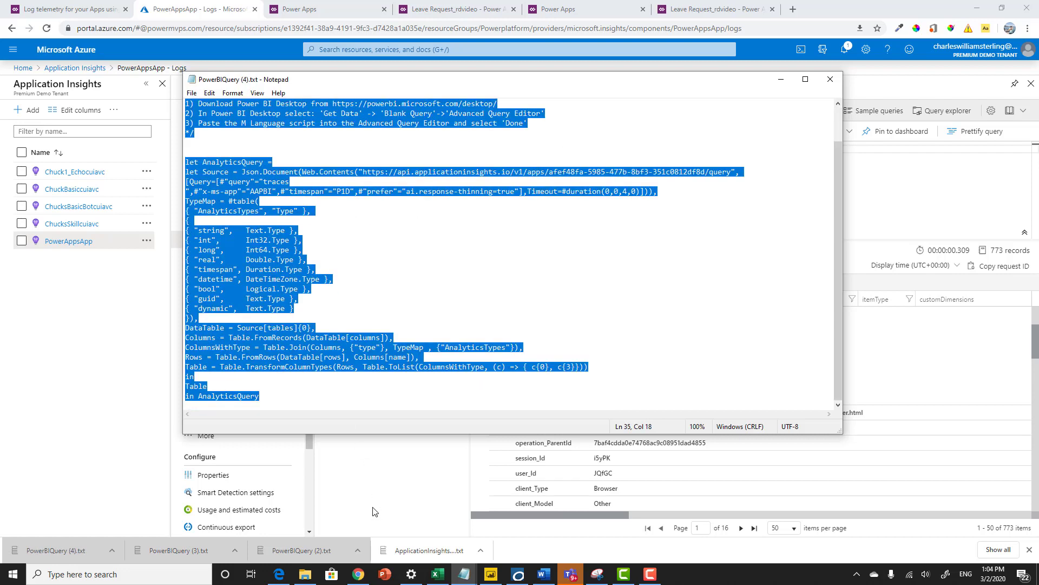
key(alt+Tab)
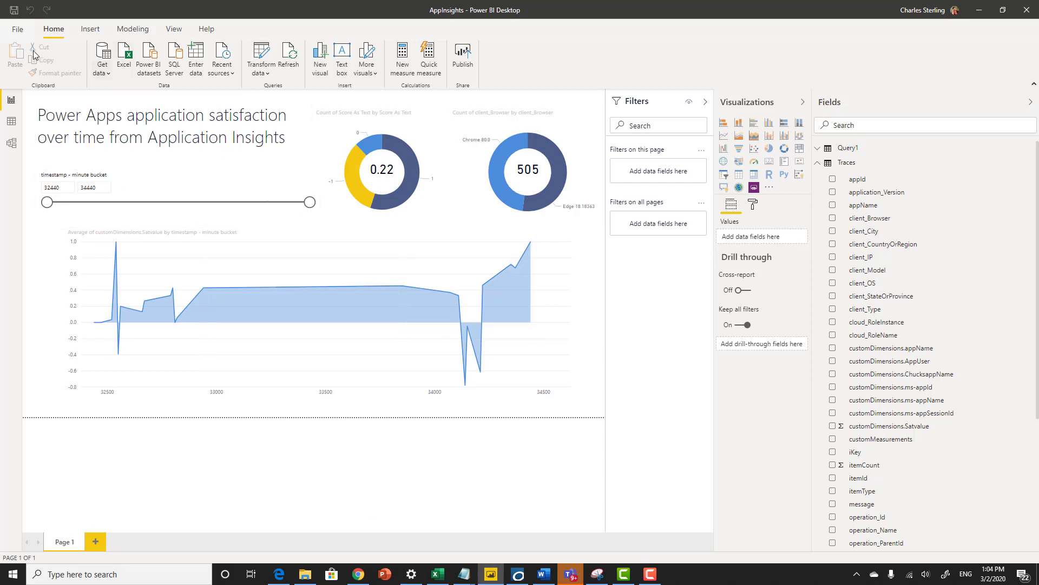
Add a blank query and replace its M code with the pasted AnalyticsQuery script from Application Insights
click(103, 64)
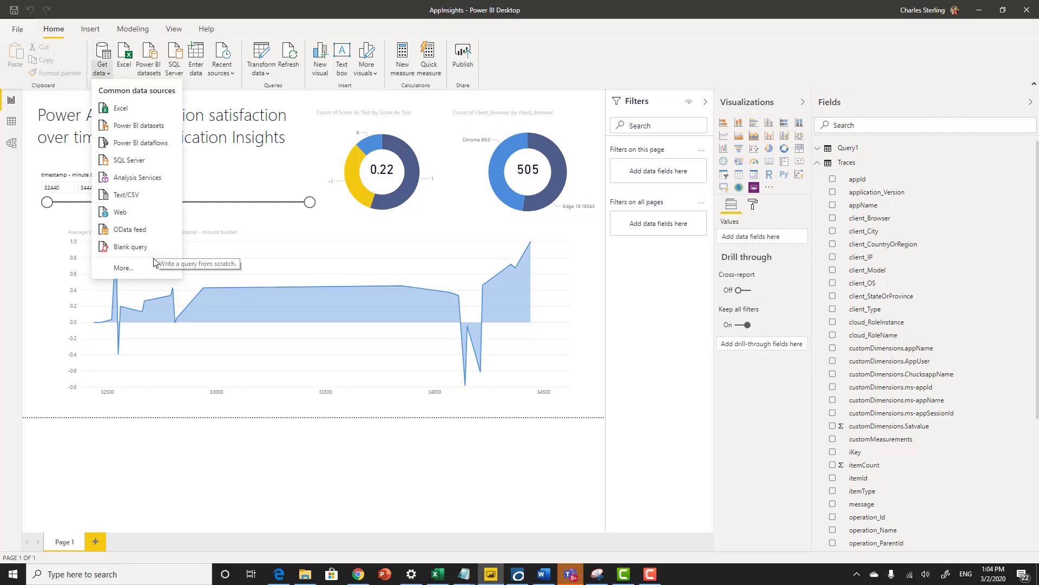
click(136, 249)
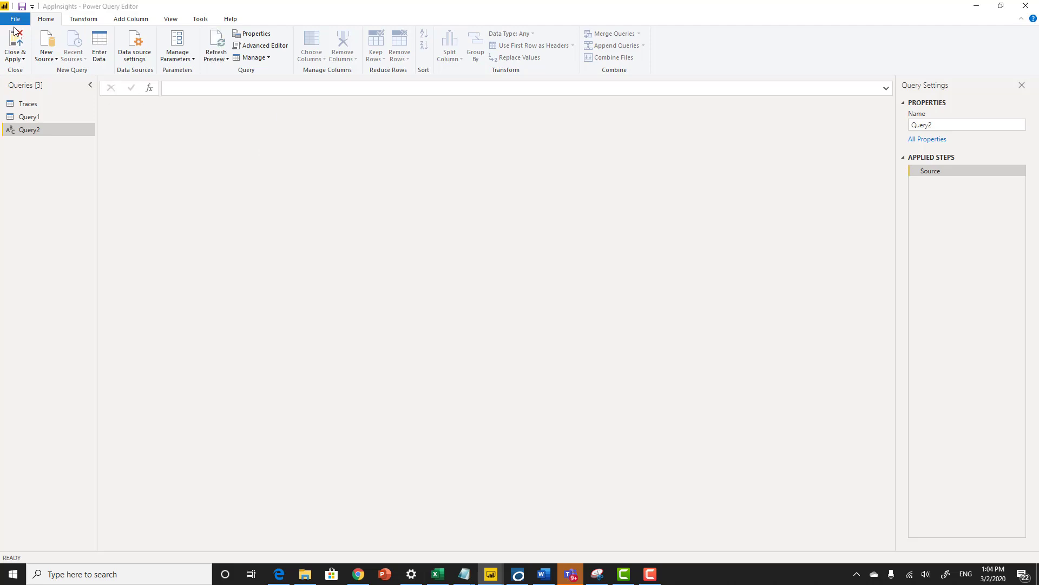
click(262, 45)
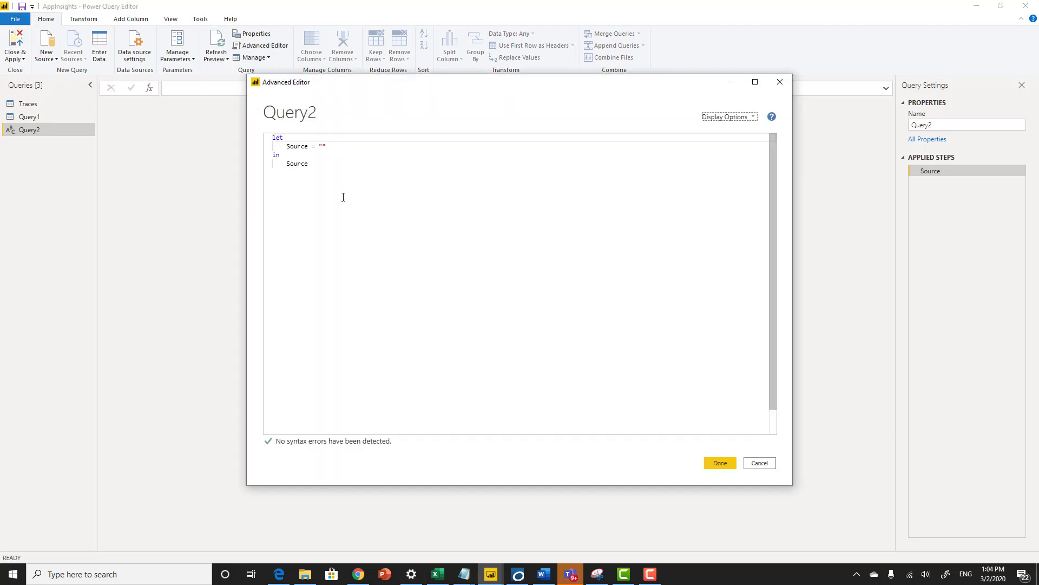
key(ctrl+a)
key(ctrl+v)
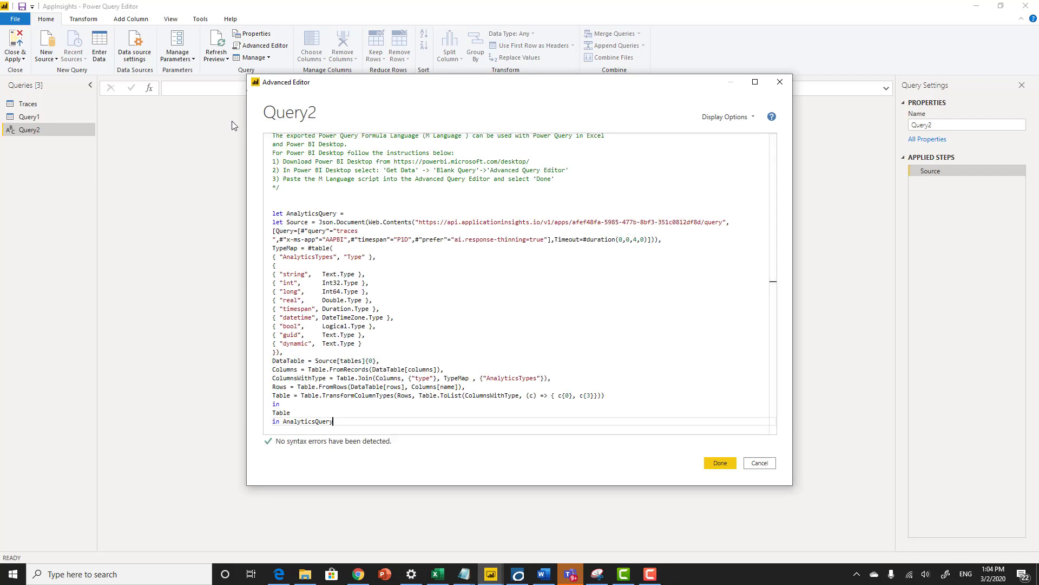
scroll(469, 264, up, 1)
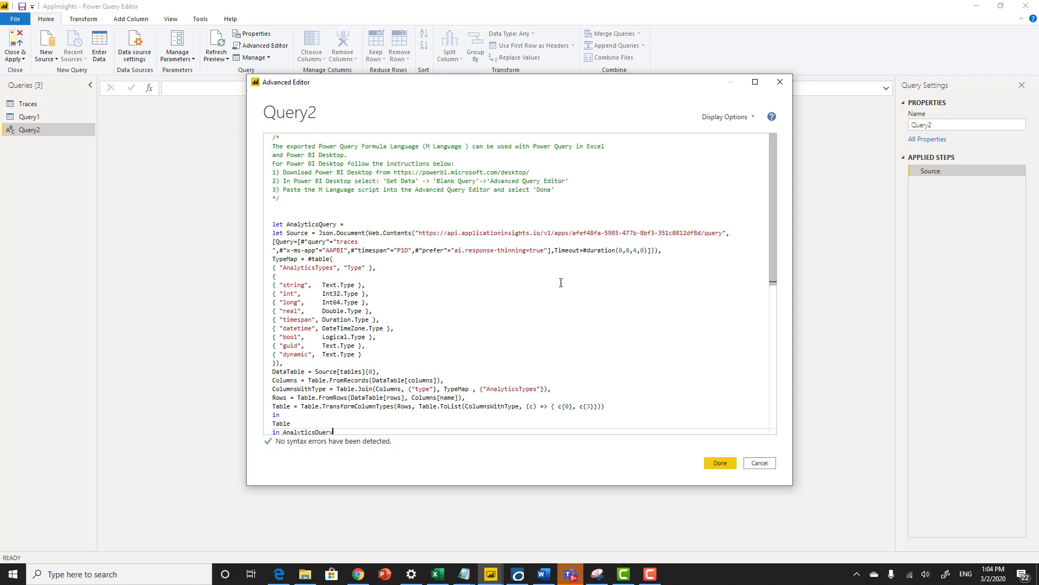
scroll(372, 264, down, 5)
scroll(371, 264, up, 5)
scroll(372, 263, down, 4)
click(717, 463)
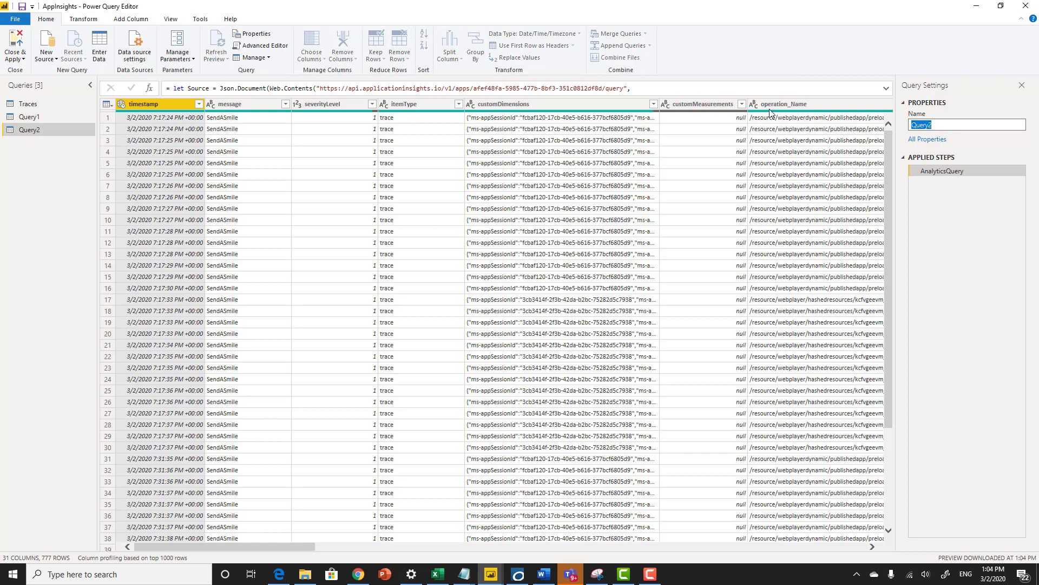
Name the query 'App Insights', parse customDimensions as JSON and expand it into ChucksappName, Satvalue and AppUser columns
text(App Insights)
key(Return)
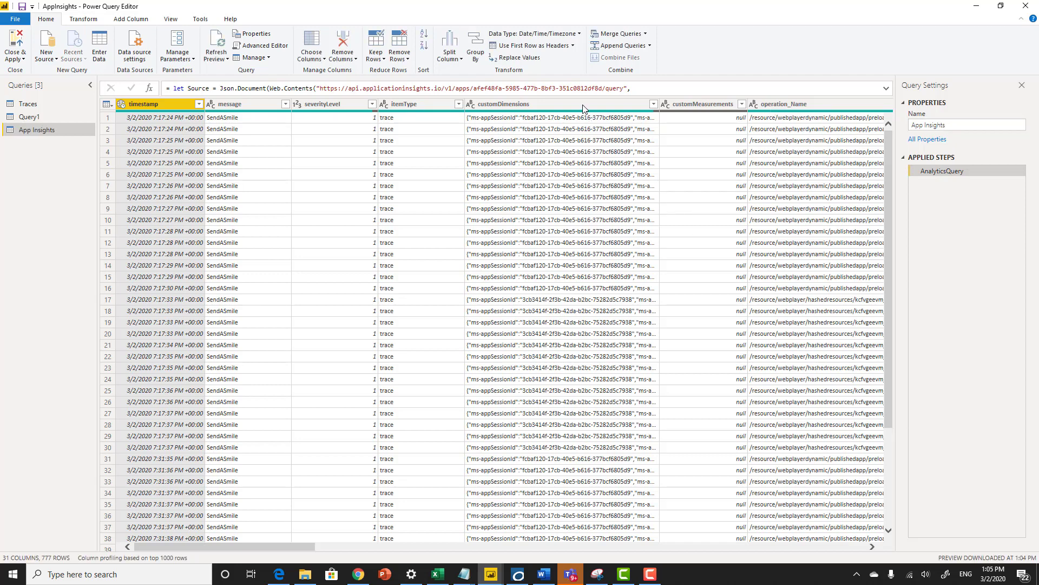
click(584, 108)
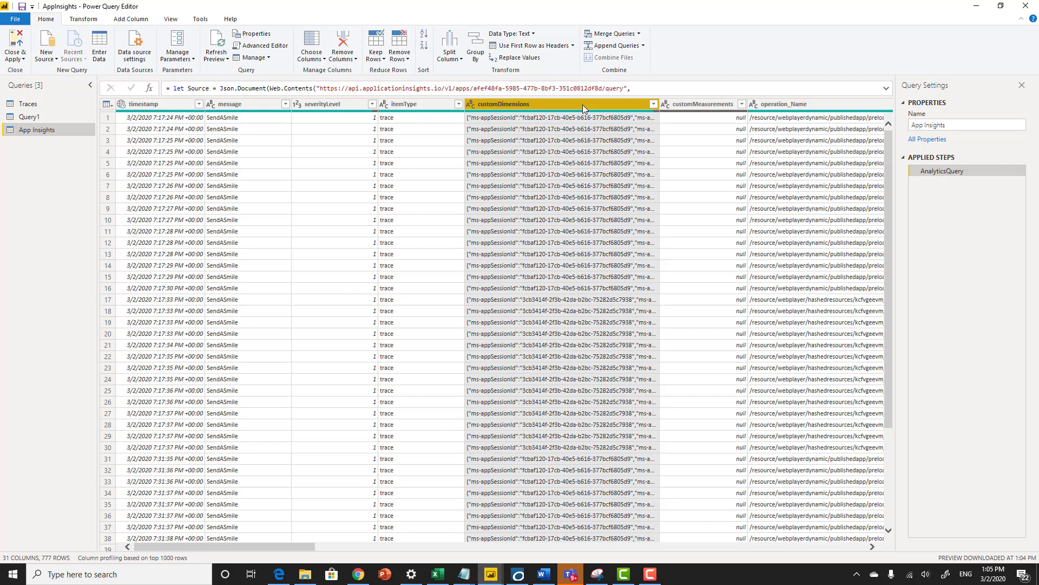
right_click(583, 106)
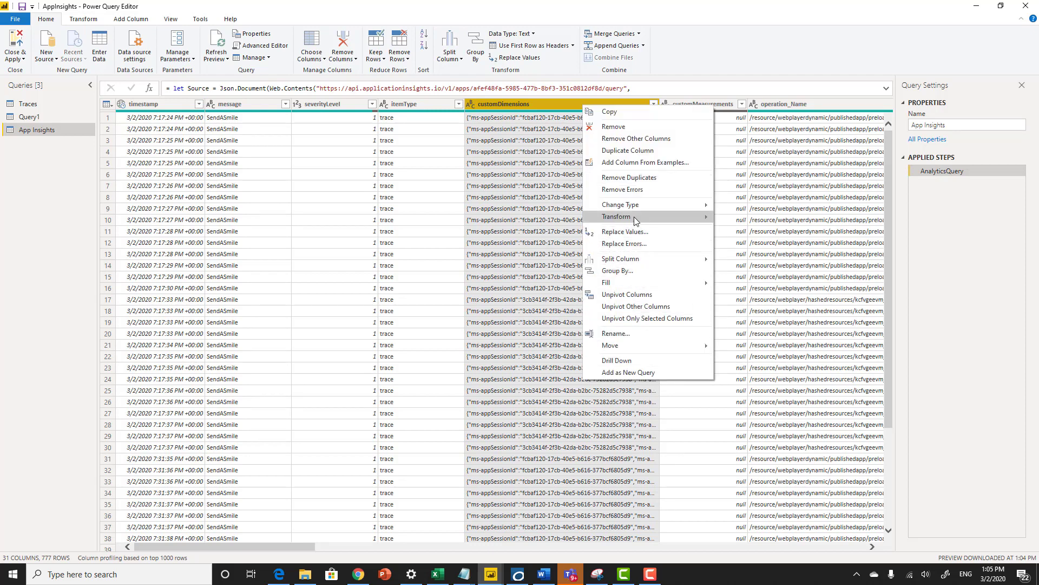
mouse_move(635, 217)
click(741, 290)
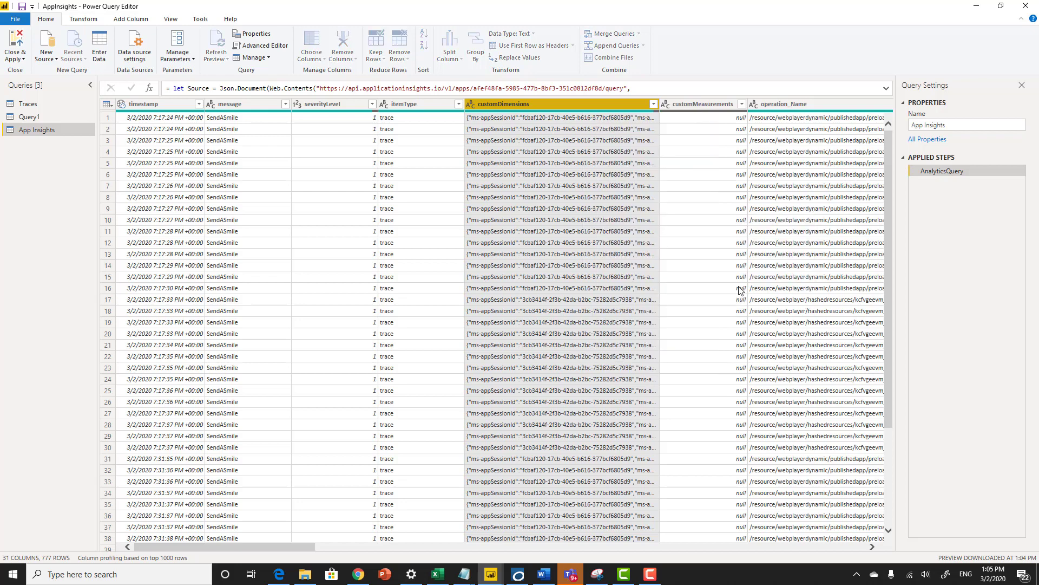
click(654, 104)
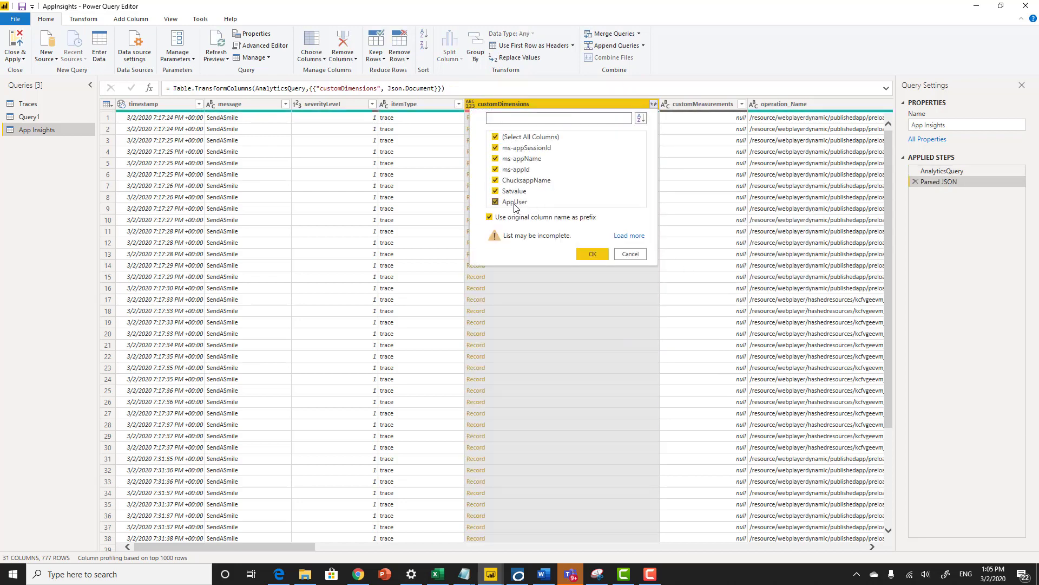
click(587, 255)
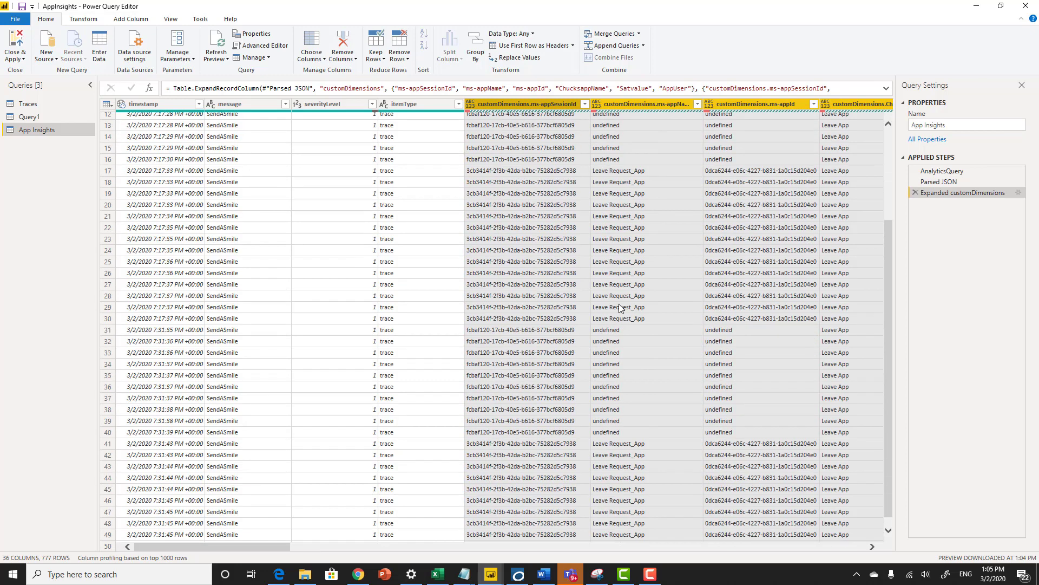
drag(245, 543, 358, 551)
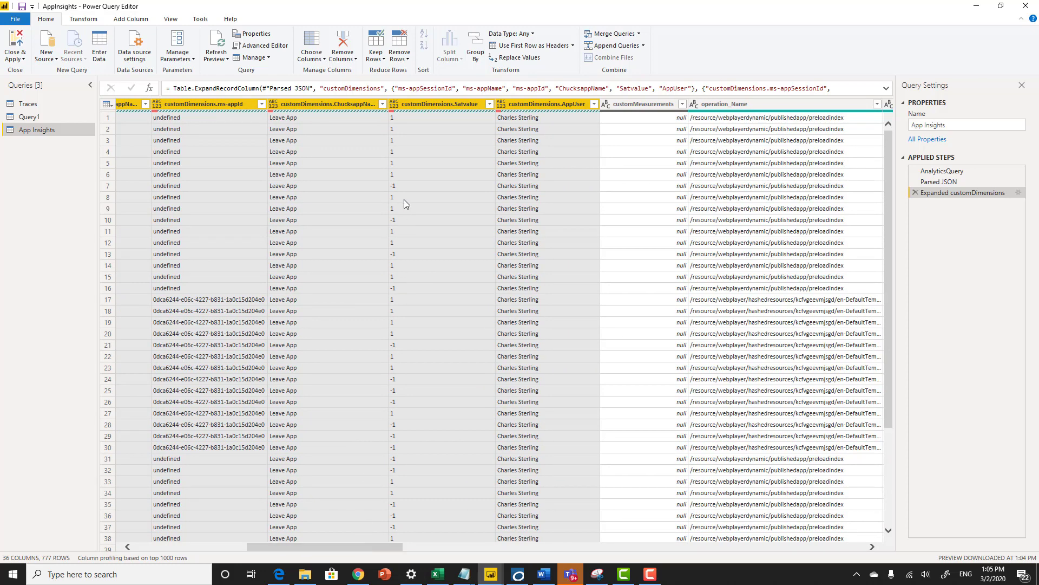
scroll(417, 301, down, 4)
scroll(417, 301, down, 10)
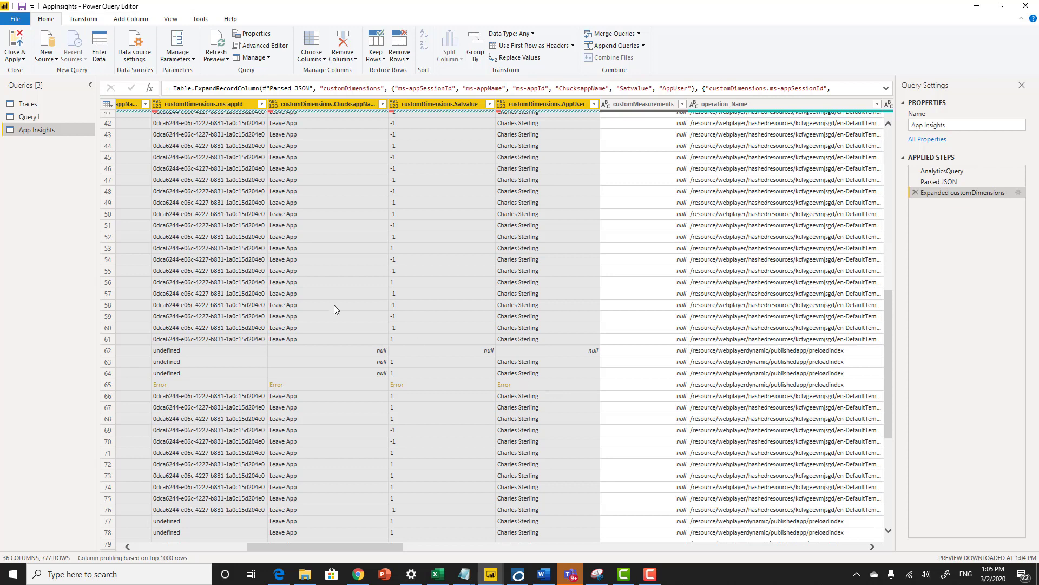
Close the query editor without applying changes, then refresh the satisfaction report's data
click(24, 57)
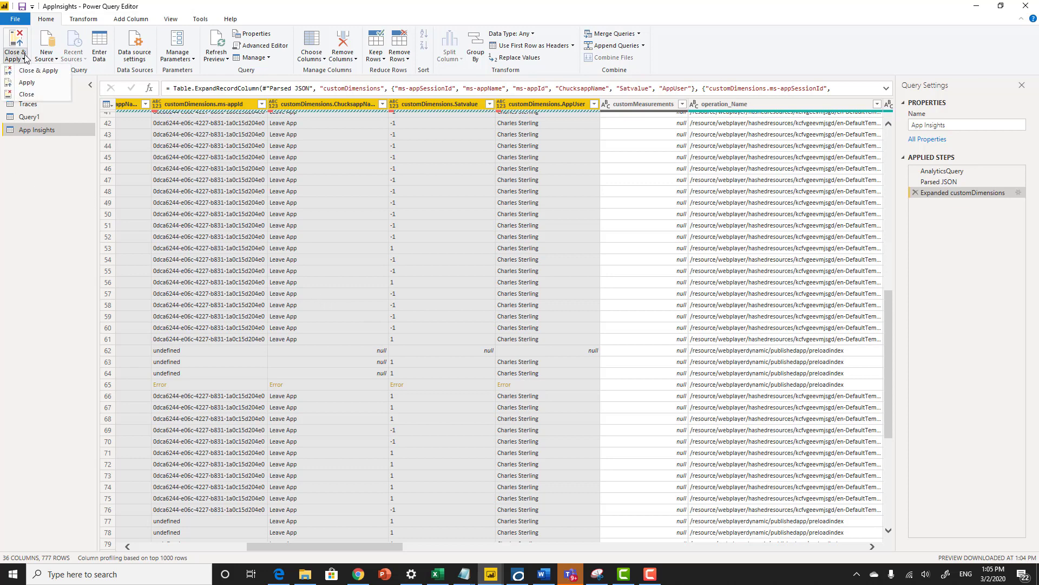
click(26, 95)
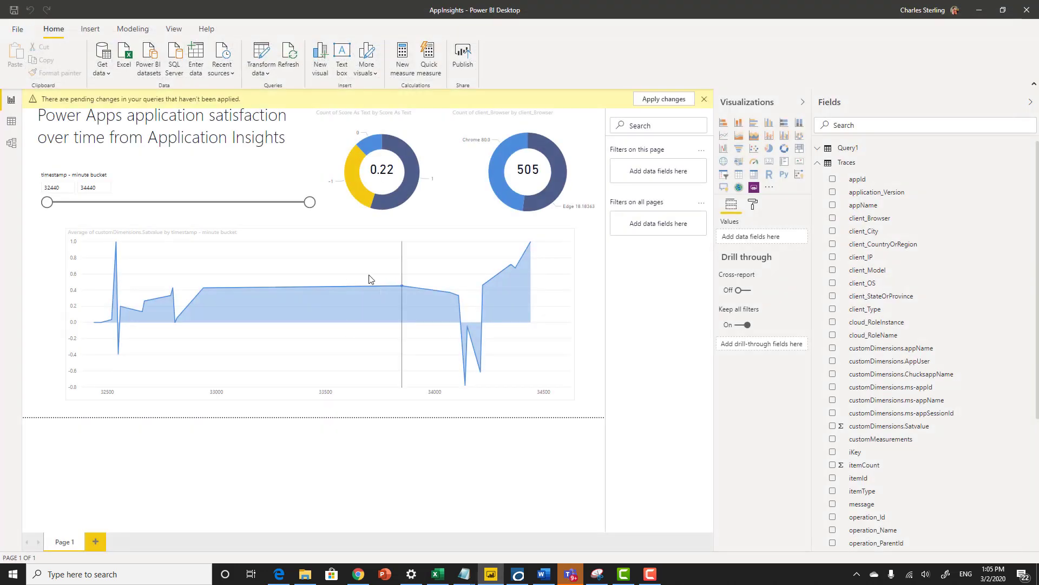
click(289, 67)
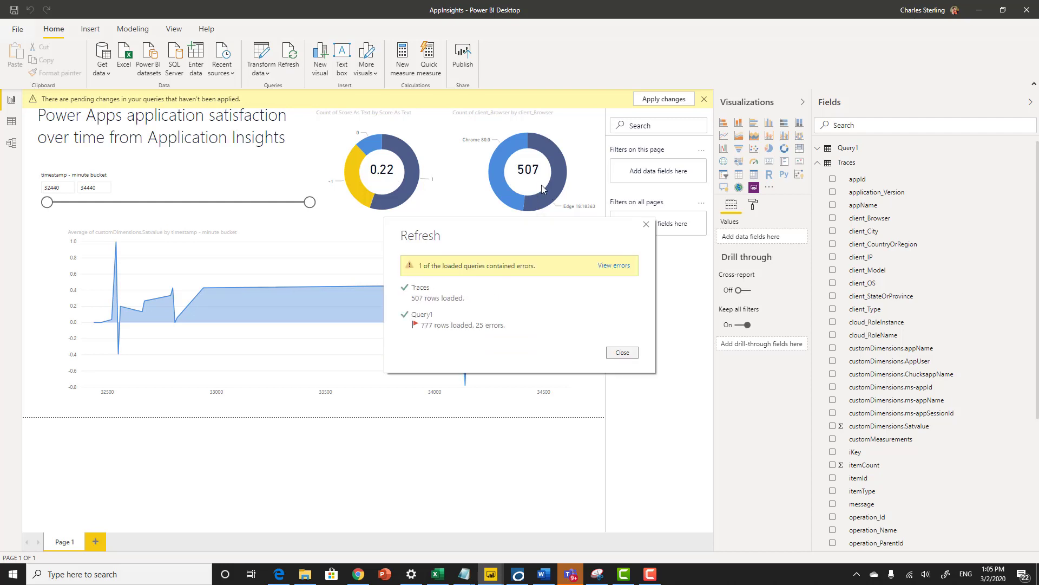
click(645, 225)
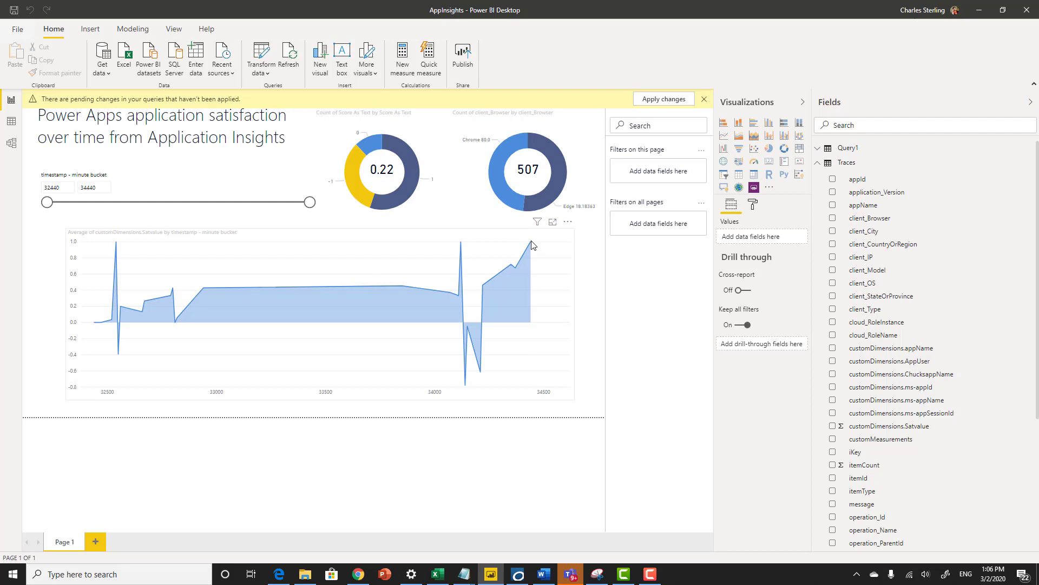
mouse_move(530, 244)
mouse_move(465, 325)
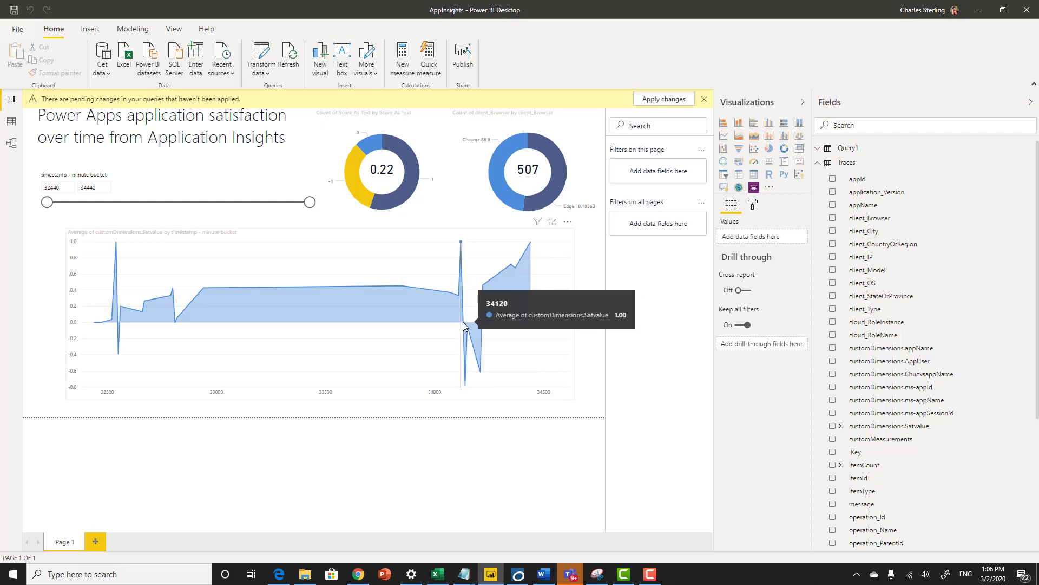